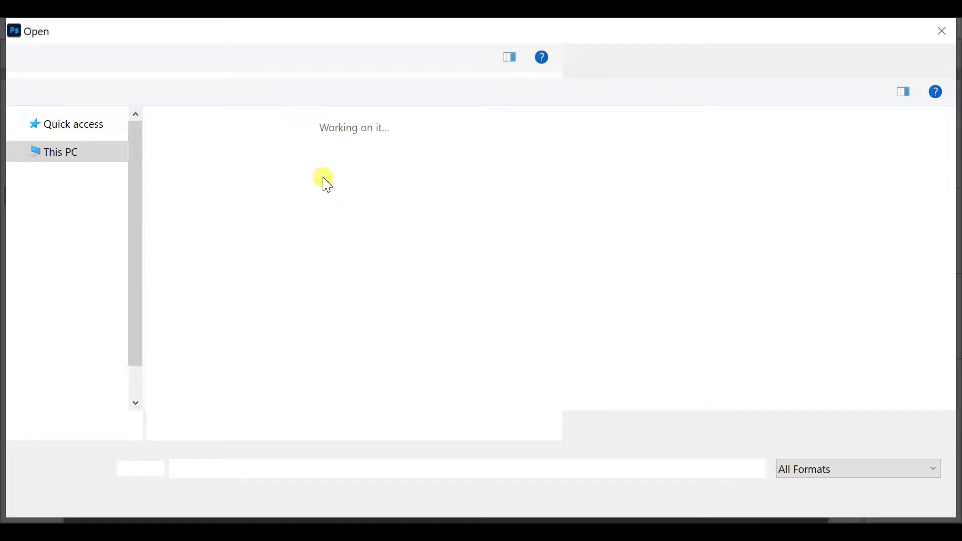
Open Image 1.jpg and fit the photo on screen
{"action": "double_click", "coordinate": [323, 180]}
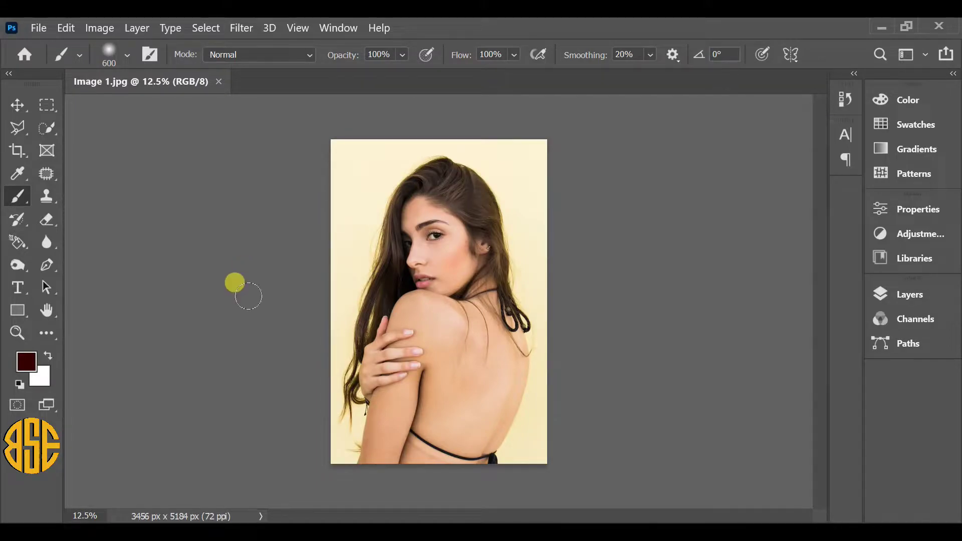
{"action": "left_click", "coordinate": [18, 333]}
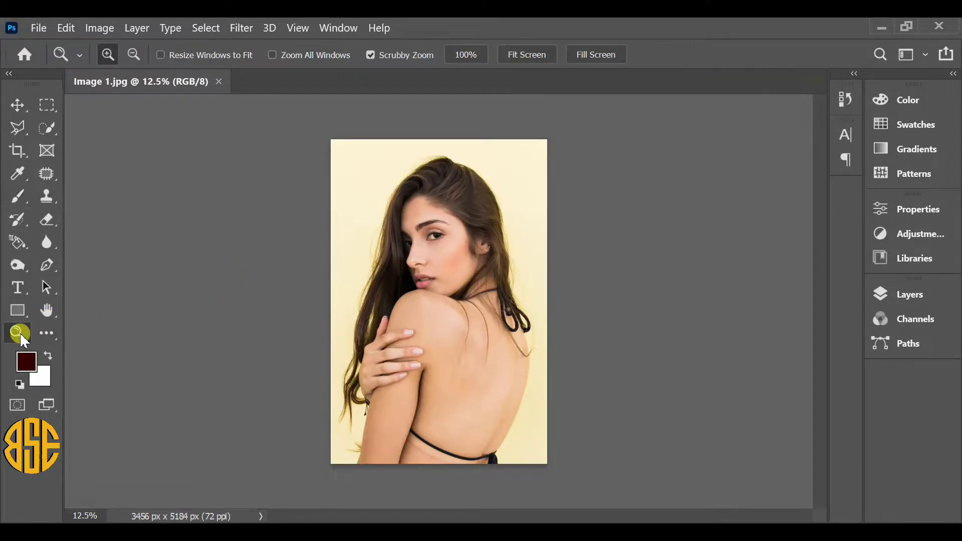
{"action": "right_click", "coordinate": [393, 269]}
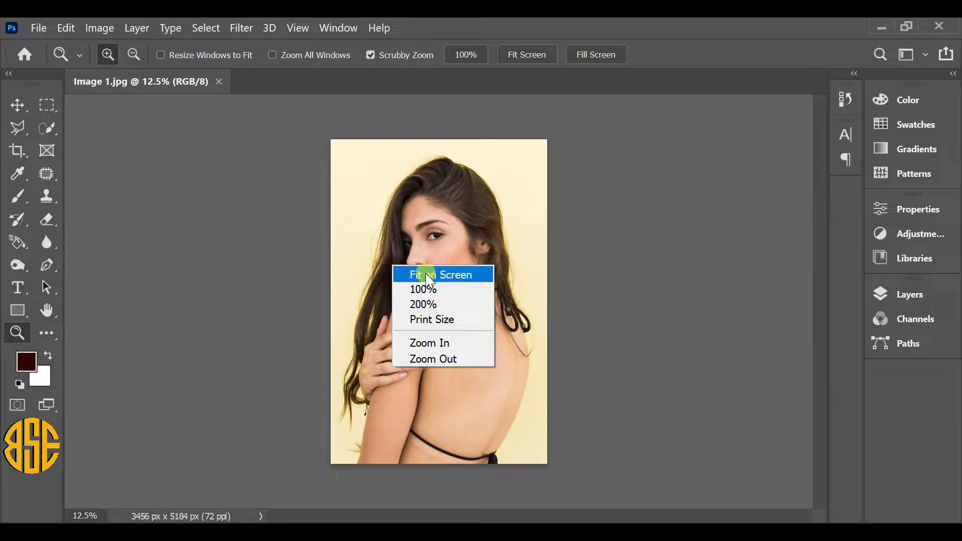
{"action": "left_click", "coordinate": [456, 283]}
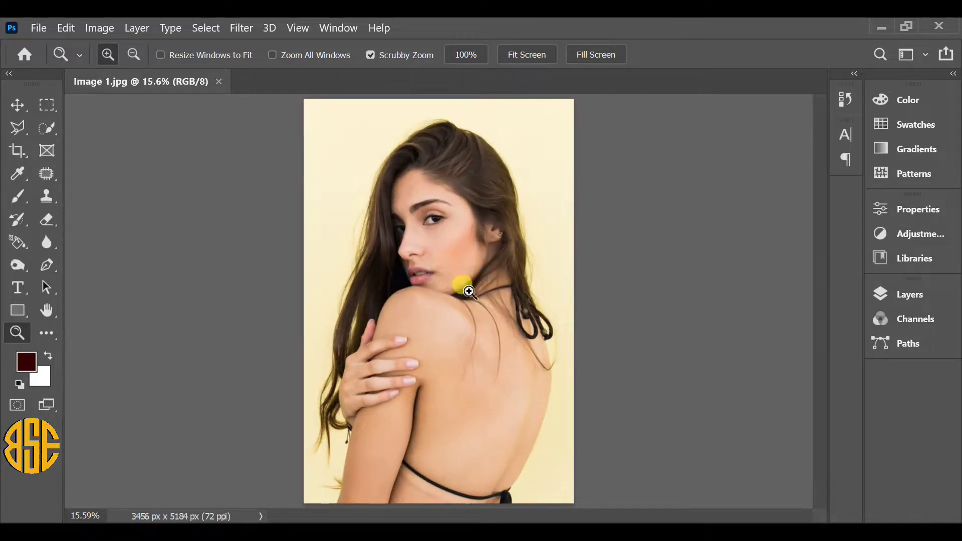
Duplicate the Background layer with Layer Via Copy
{"action": "left_click", "coordinate": [922, 295]}
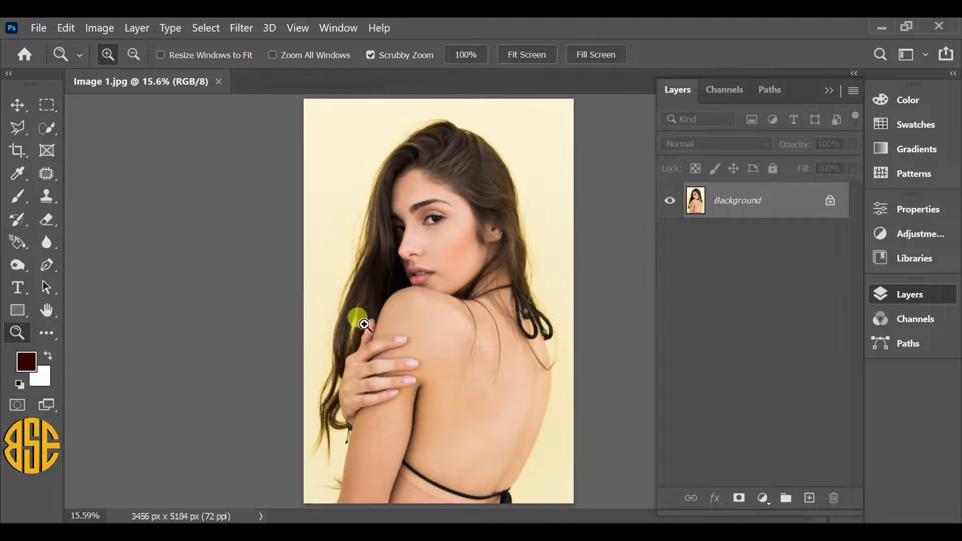
{"action": "left_click", "coordinate": [137, 28]}
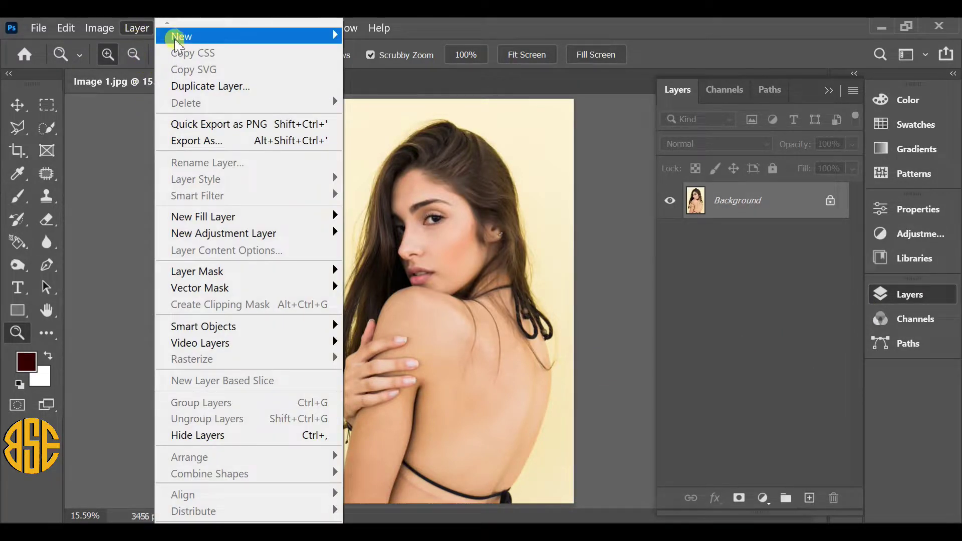
{"action": "mouse_move", "coordinate": [257, 37]}
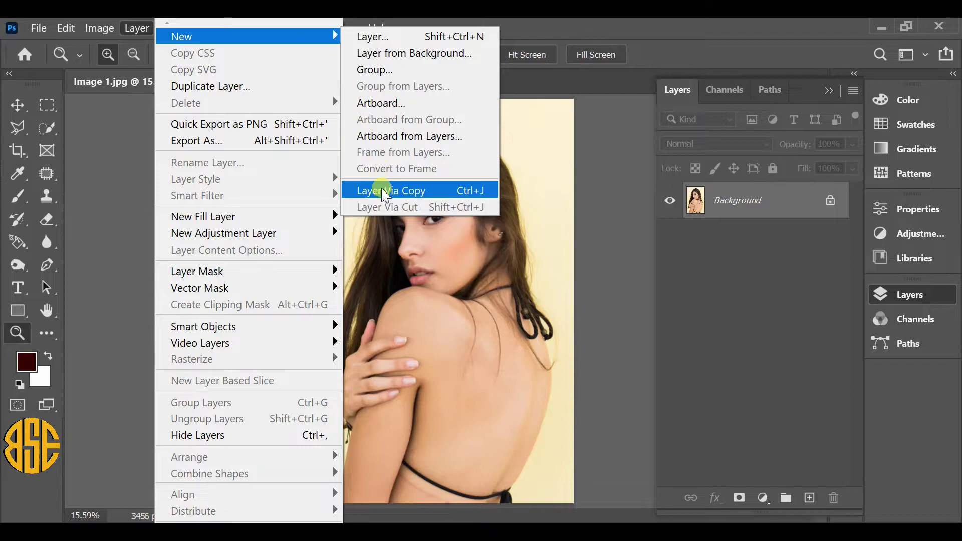
{"action": "left_click", "coordinate": [423, 191]}
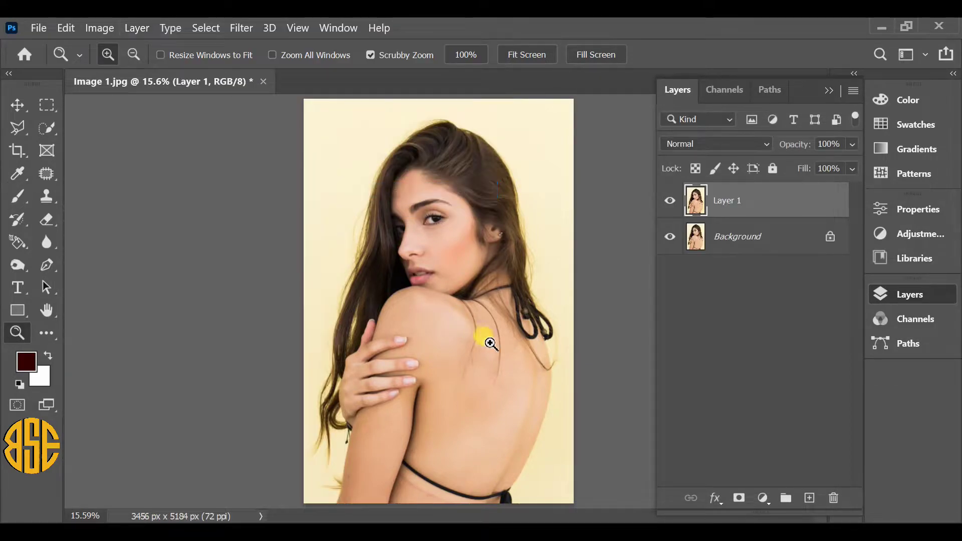
Add a Hue/Saturation adjustment layer above the copied layer and set its saturation to -100
{"action": "left_click", "coordinate": [761, 497]}
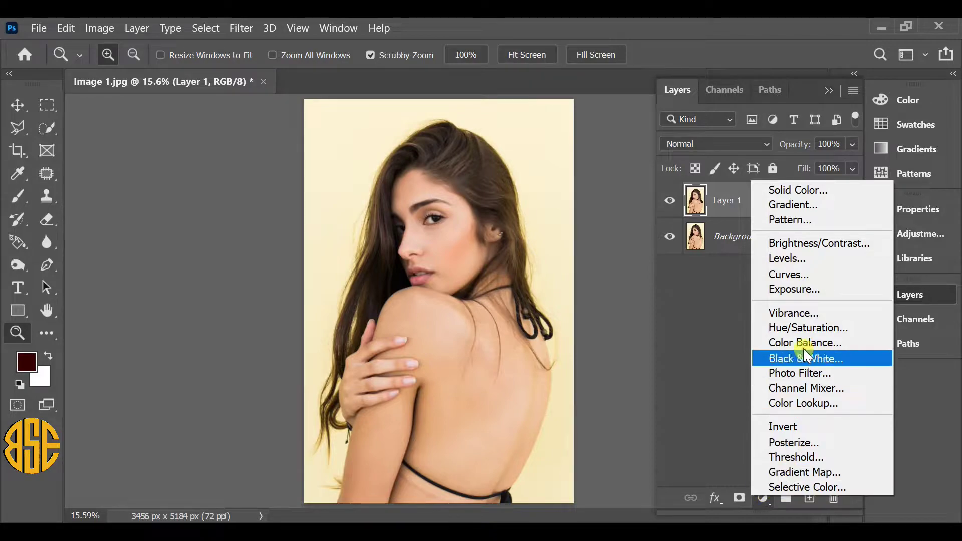
{"action": "left_click", "coordinate": [832, 330]}
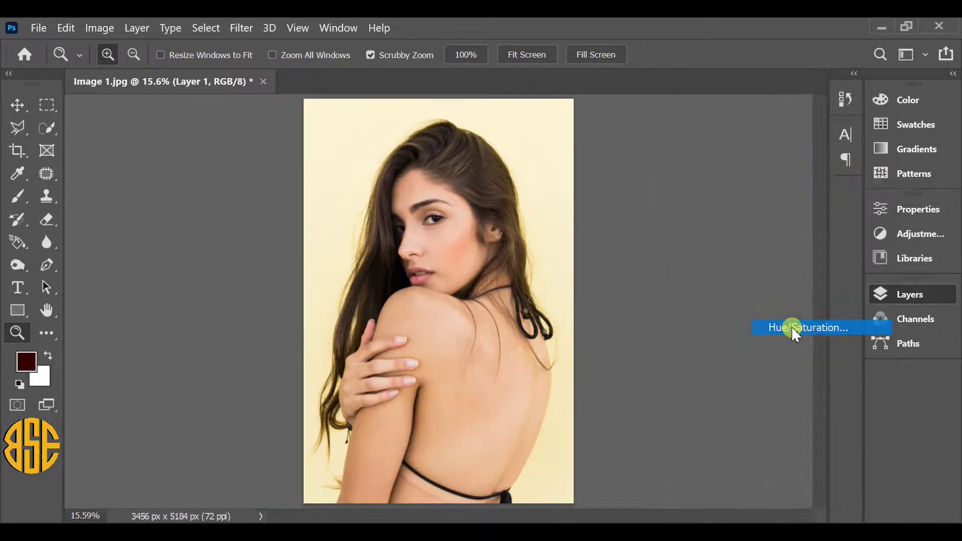
{"action": "left_click_drag", "start_coordinate": [727, 358], "coordinate": [621, 354]}
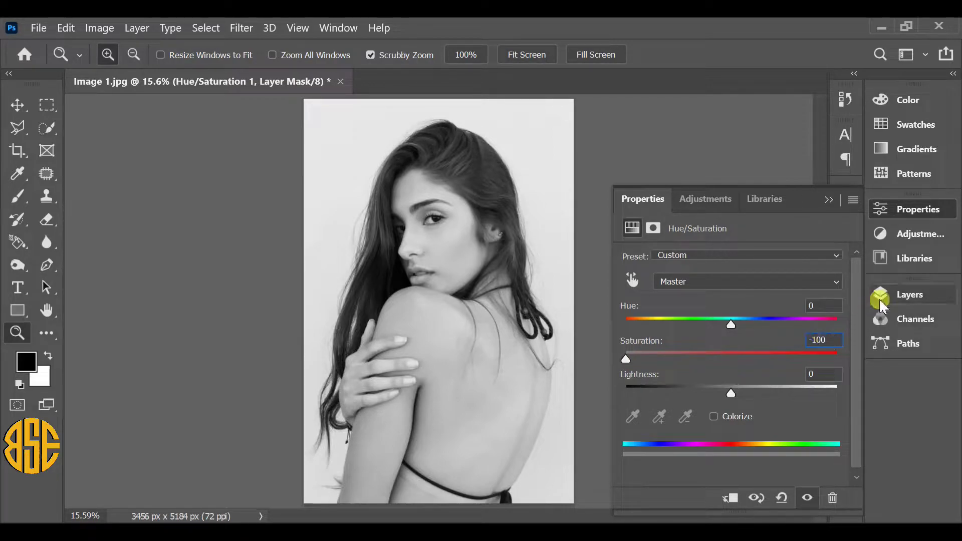
Invert the colours of Layer 1 and set its blend mode to Color Dodge
{"action": "left_click", "coordinate": [908, 300]}
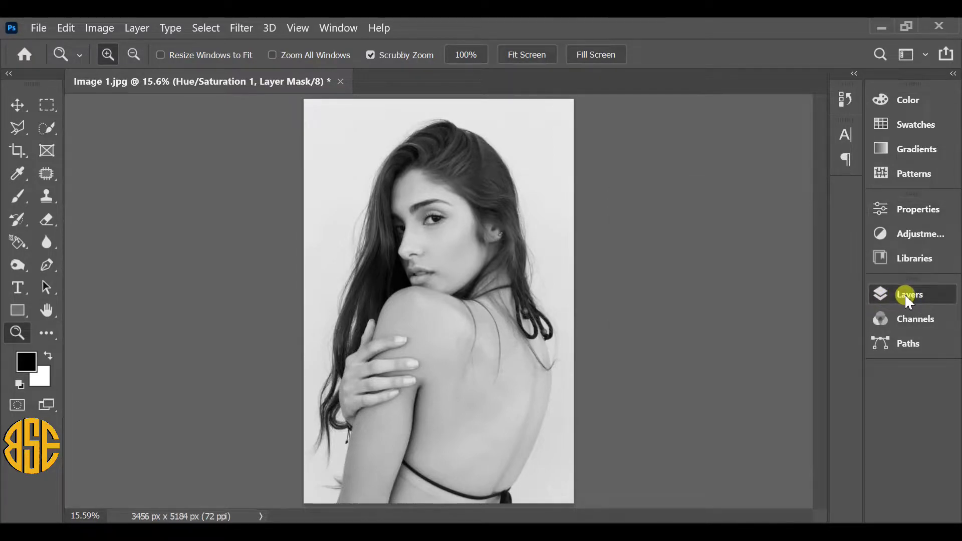
{"action": "left_click", "coordinate": [907, 298]}
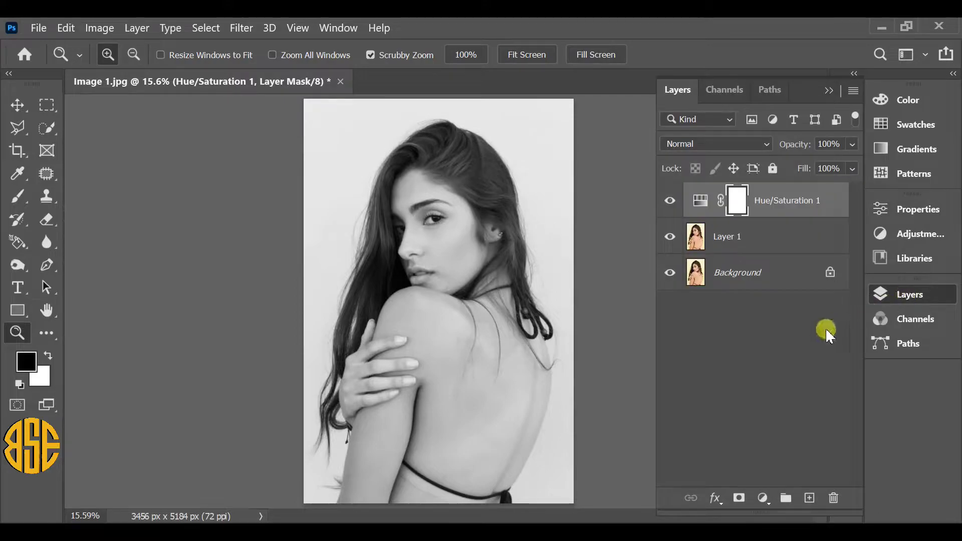
{"action": "left_click", "coordinate": [767, 243]}
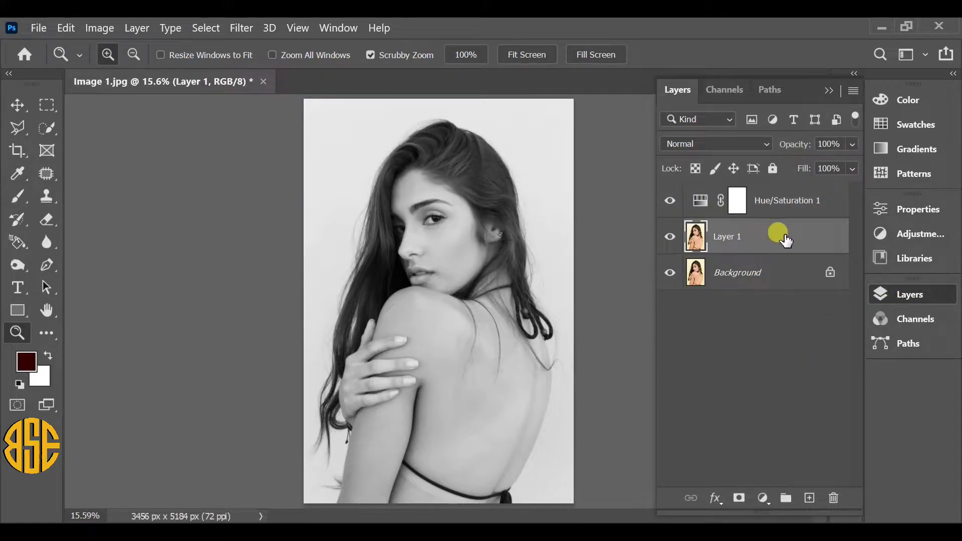
{"action": "left_click", "coordinate": [99, 28]}
{"action": "mouse_move", "coordinate": [106, 67]}
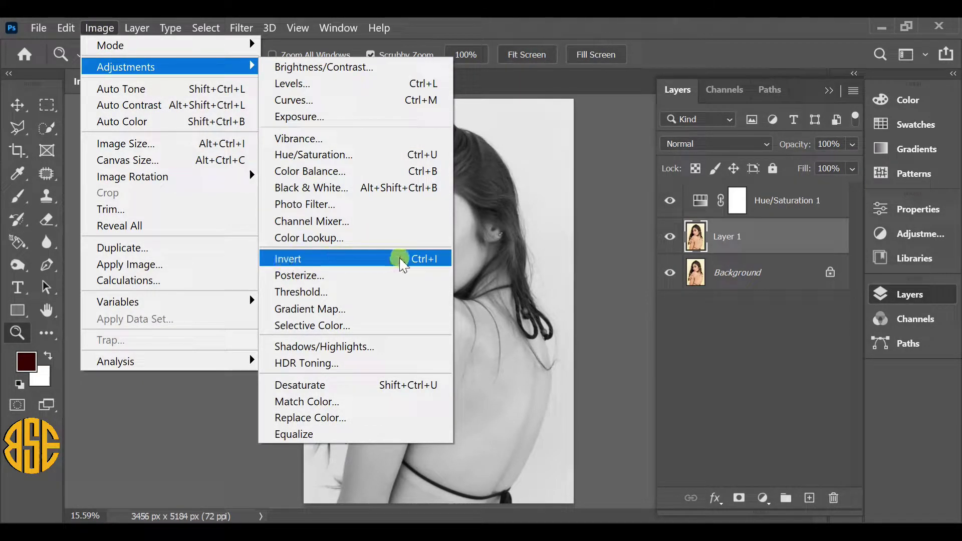
{"action": "left_click", "coordinate": [377, 258]}
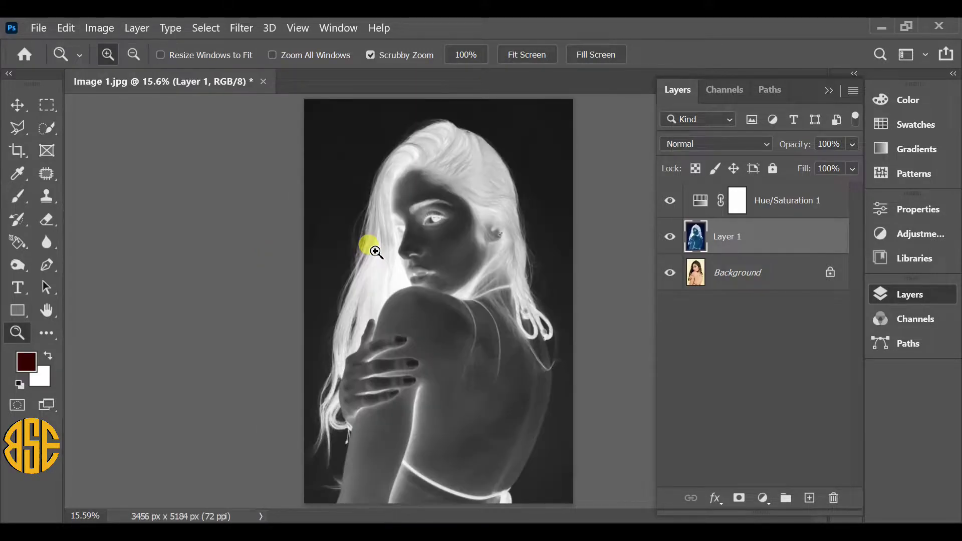
{"action": "left_click", "coordinate": [672, 143]}
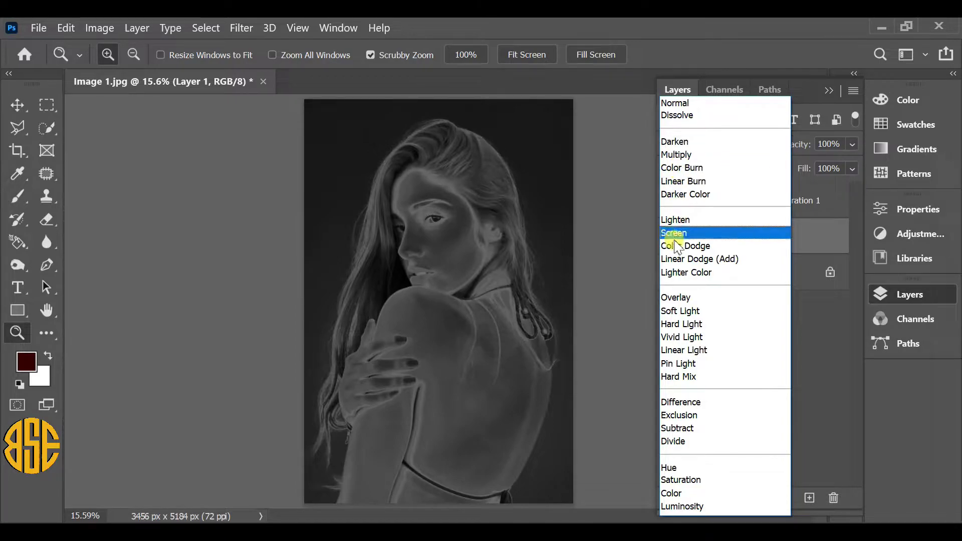
{"action": "left_click", "coordinate": [687, 246]}
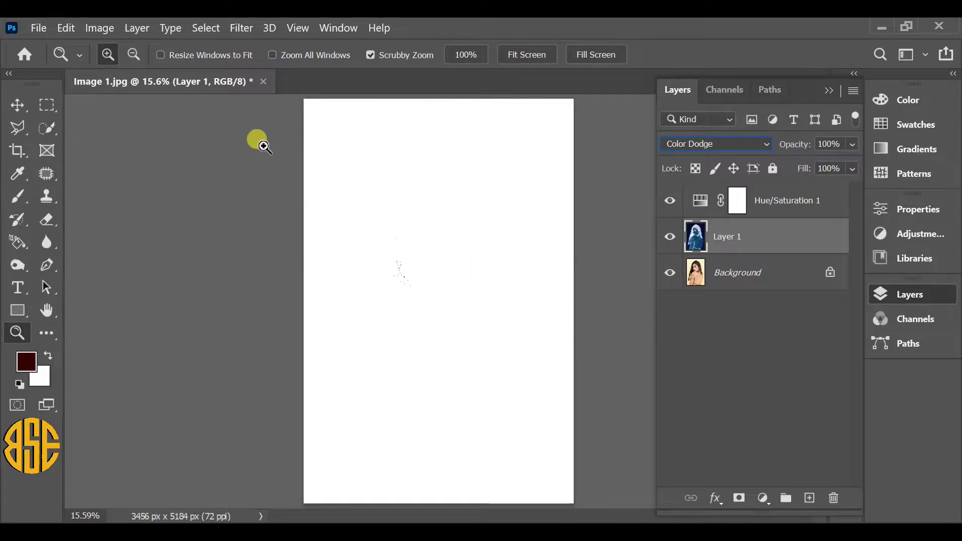
Apply a Gaussian Blur with a radius of 35 pixels to Layer 1, previewing the whole image
{"action": "left_click", "coordinate": [243, 29]}
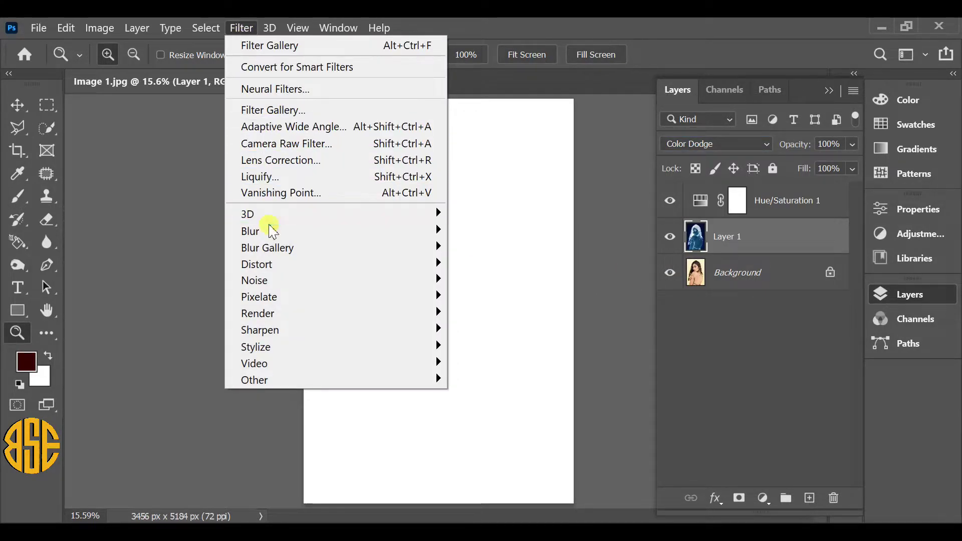
{"action": "left_click", "coordinate": [283, 232]}
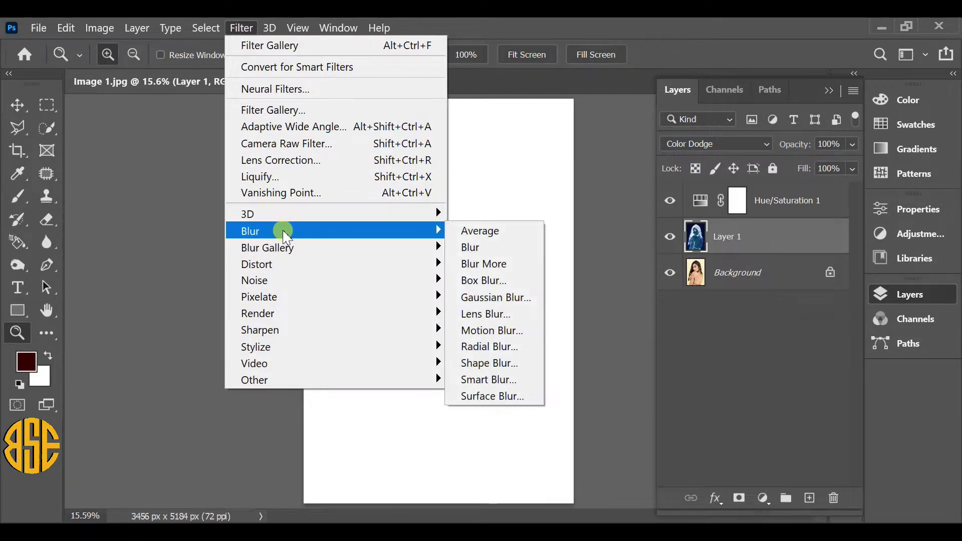
{"action": "left_click", "coordinate": [481, 298]}
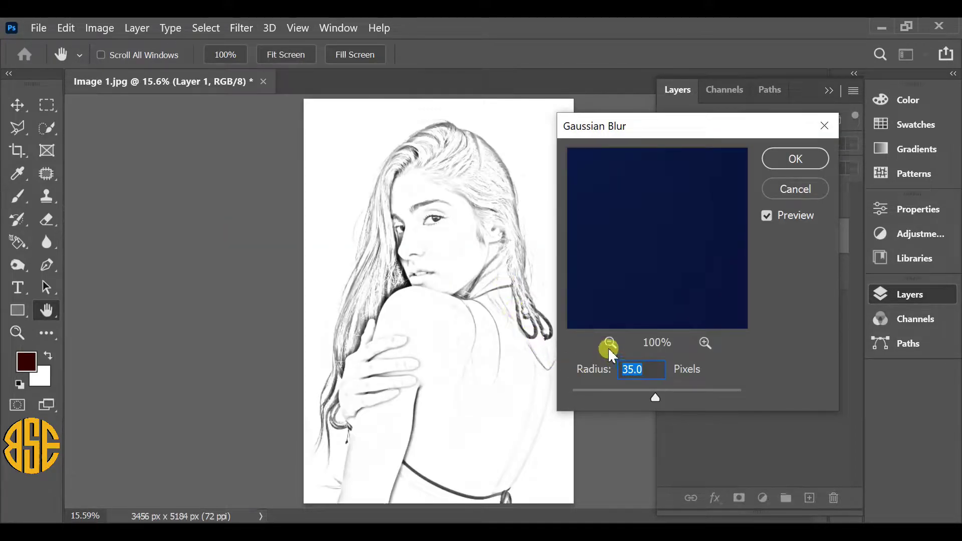
{"action": "left_click", "coordinate": [609, 344]}
{"action": "left_click", "coordinate": [609, 343]}
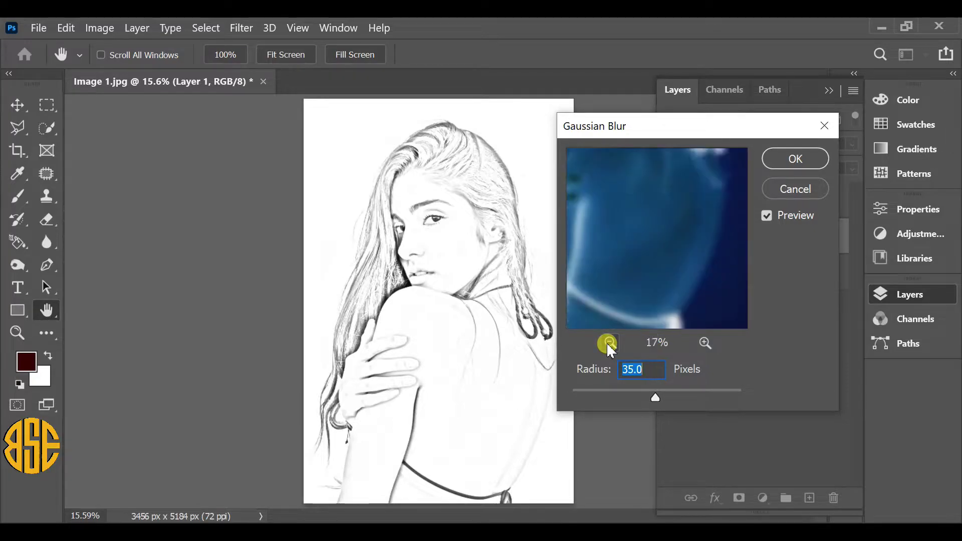
{"action": "left_click", "coordinate": [609, 344]}
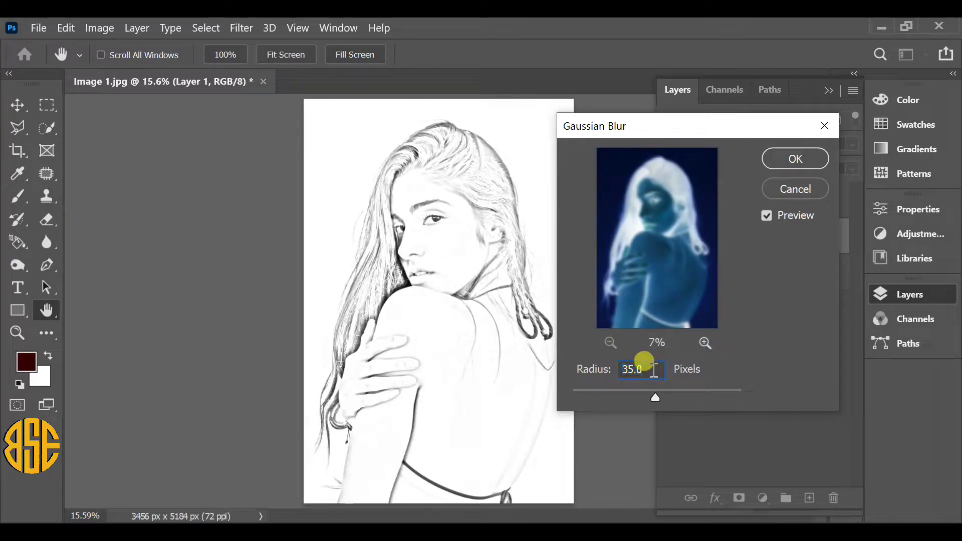
{"action": "left_click", "coordinate": [793, 161]}
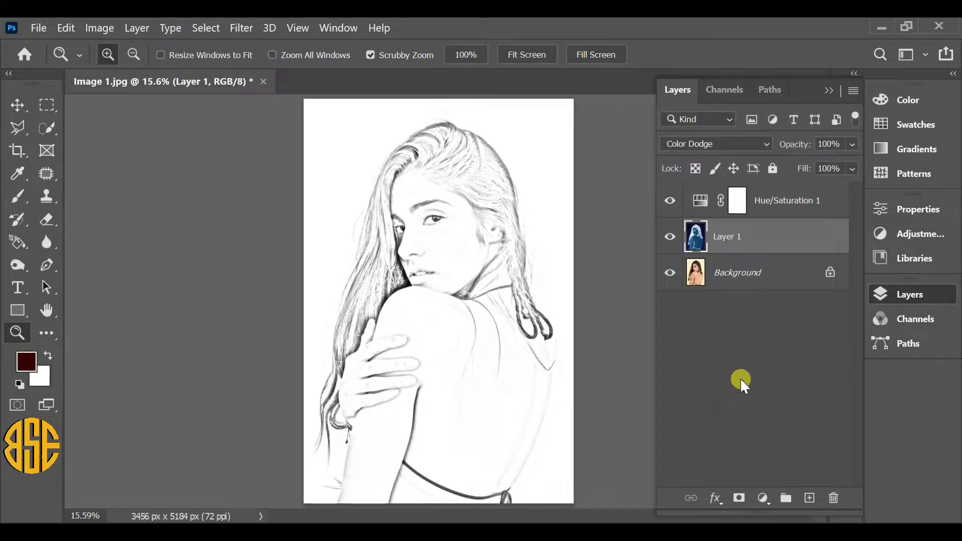
Add a Levels adjustment layer above Layer 1 and set its midtone input level to 0.75
{"action": "left_click", "coordinate": [763, 497]}
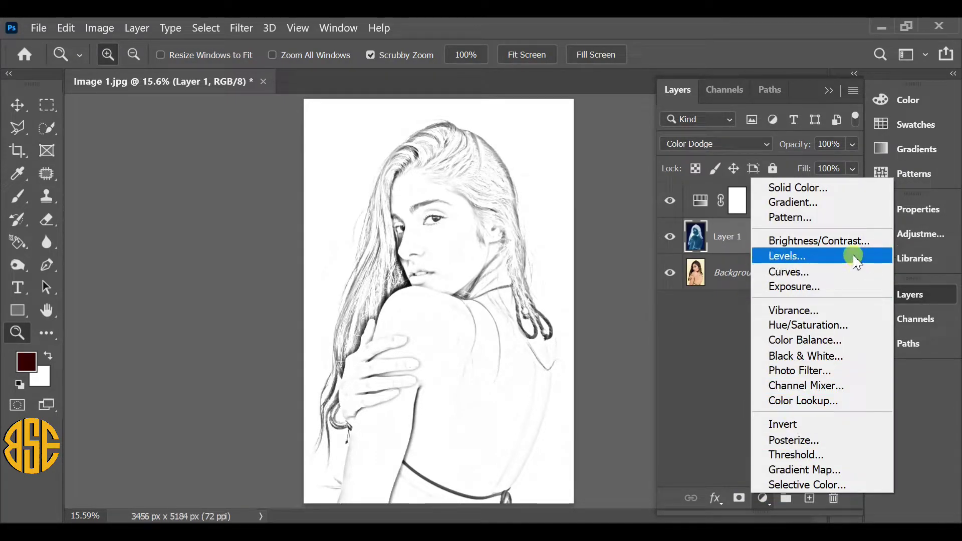
{"action": "left_click", "coordinate": [788, 256]}
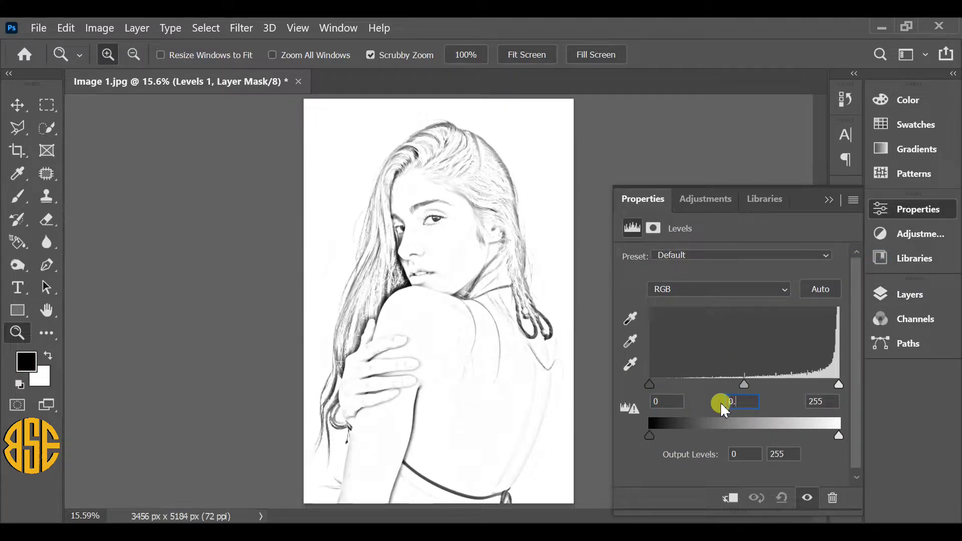
{"action": "type", "text": "75"}
{"action": "left_click", "coordinate": [718, 406]}
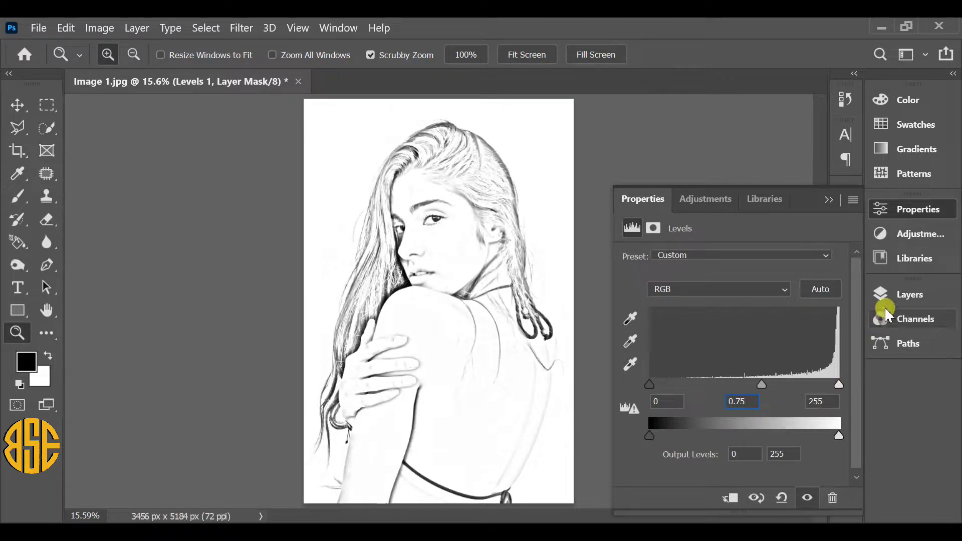
Add a Brightness/Contrast adjustment layer above the Levels layer with brightness -11 and contrast 6
{"action": "left_click", "coordinate": [928, 295]}
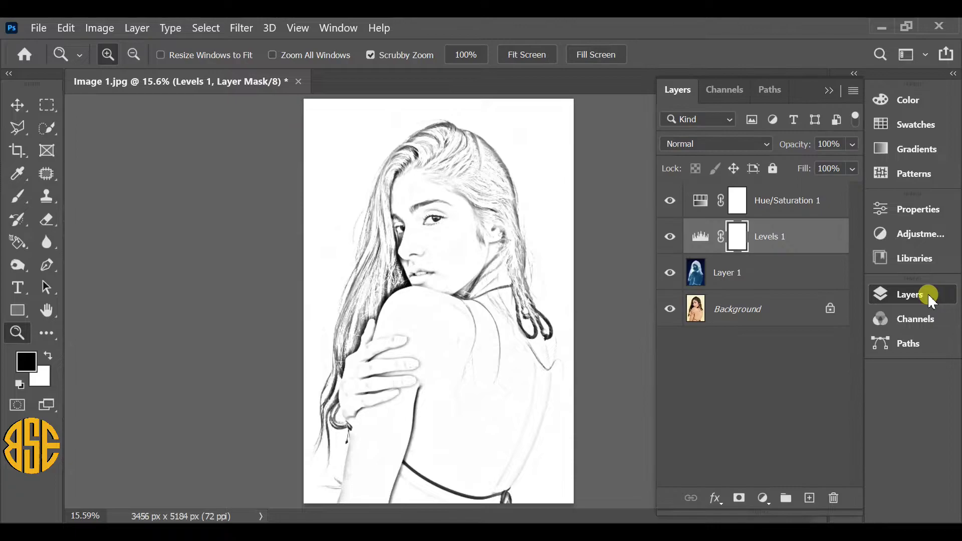
{"action": "left_click", "coordinate": [761, 498]}
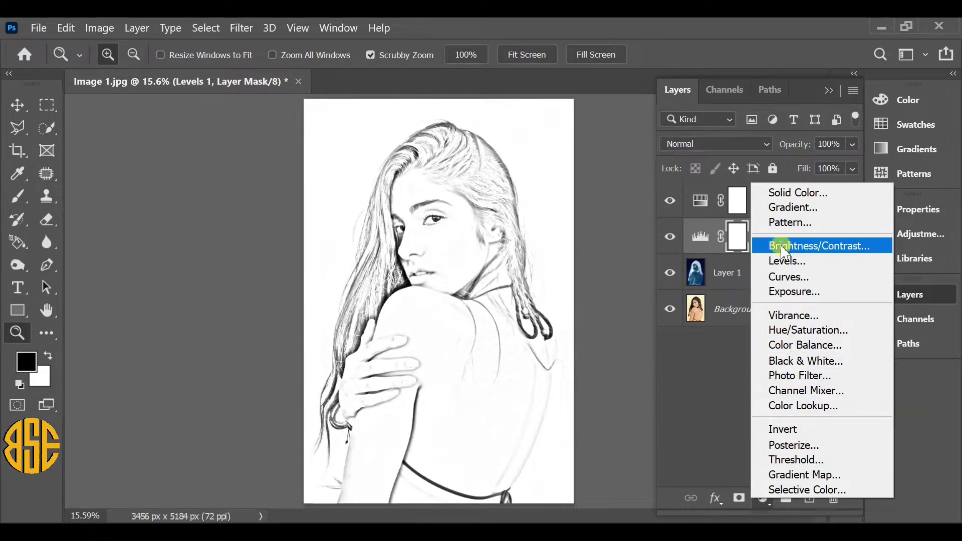
{"action": "left_click", "coordinate": [831, 249]}
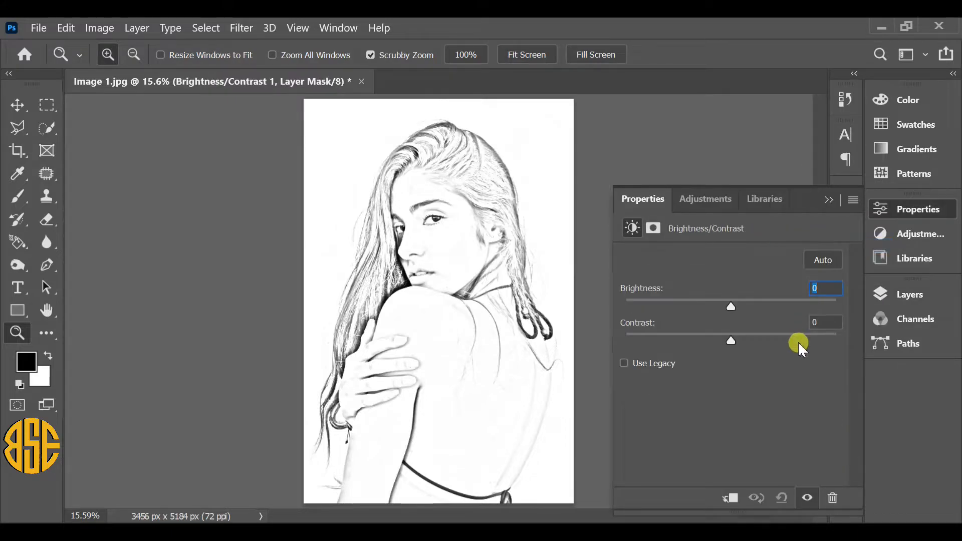
{"action": "type", "text": "-11"}
{"action": "left_click", "coordinate": [814, 322]}
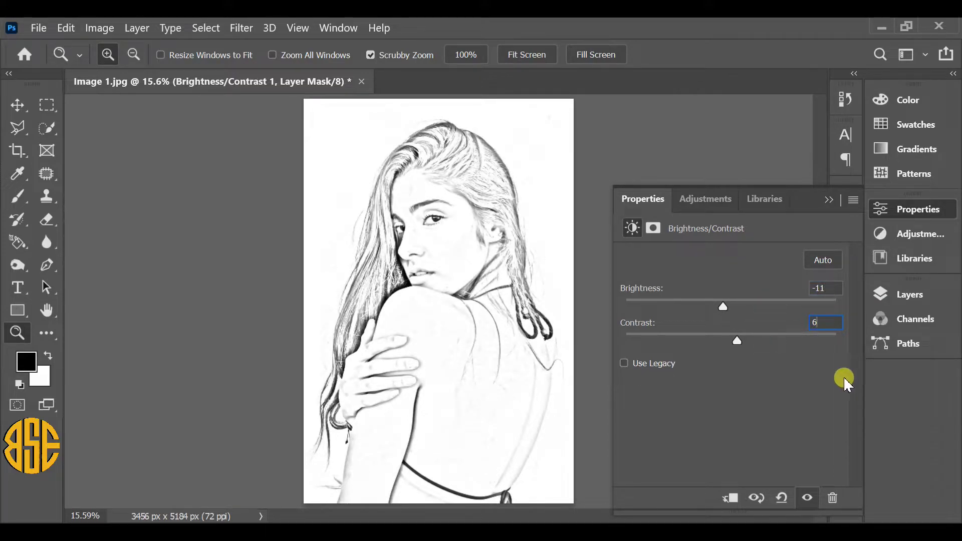
Stamp all visible layers into one new merged layer above the Hue/Saturation layer
{"action": "left_click", "coordinate": [904, 294]}
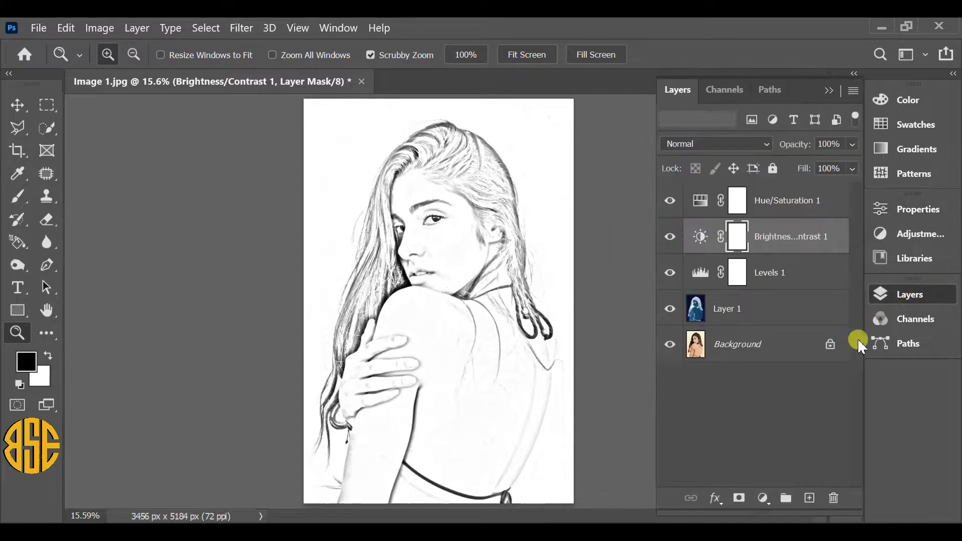
{"action": "left_click", "coordinate": [793, 202]}
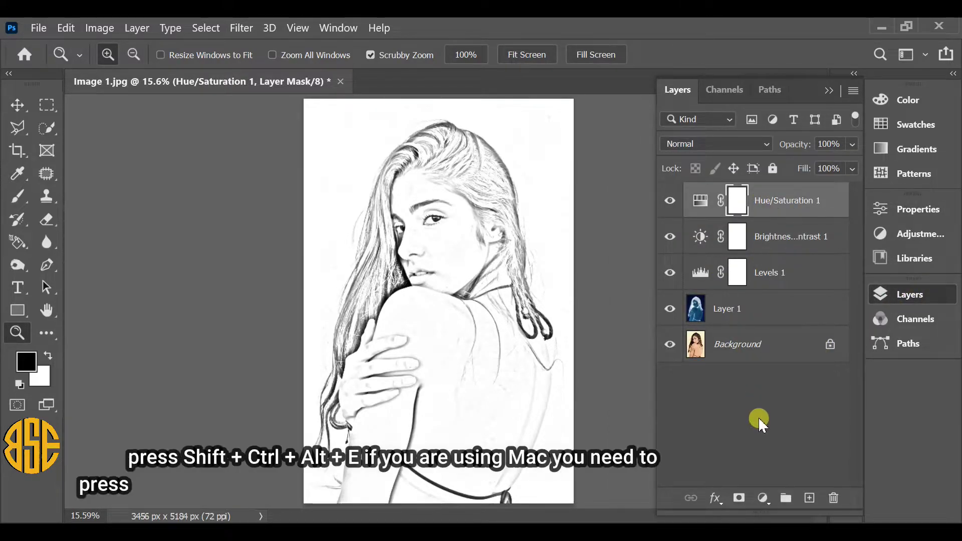
{"action": "key", "text": "alt"}
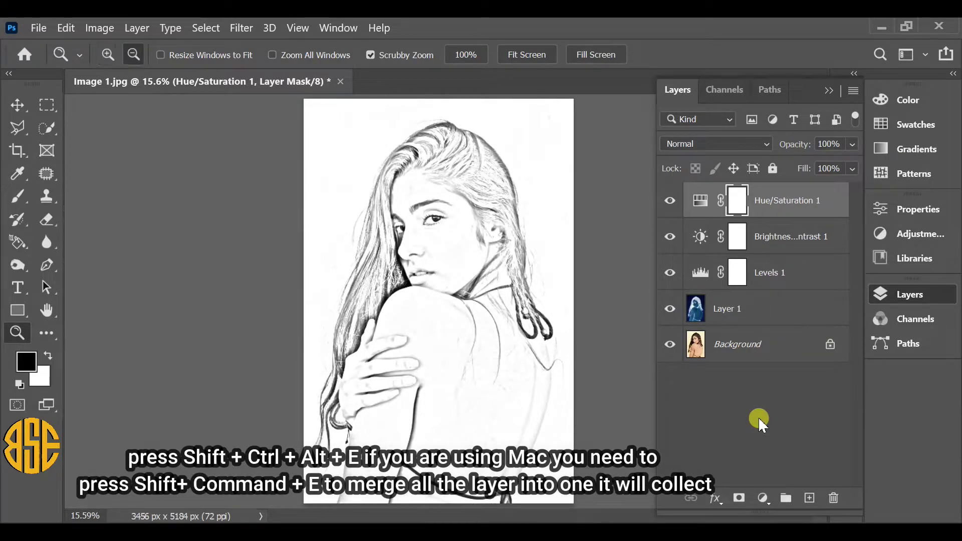
{"action": "key", "text": "shift+ctrl+alt+e"}
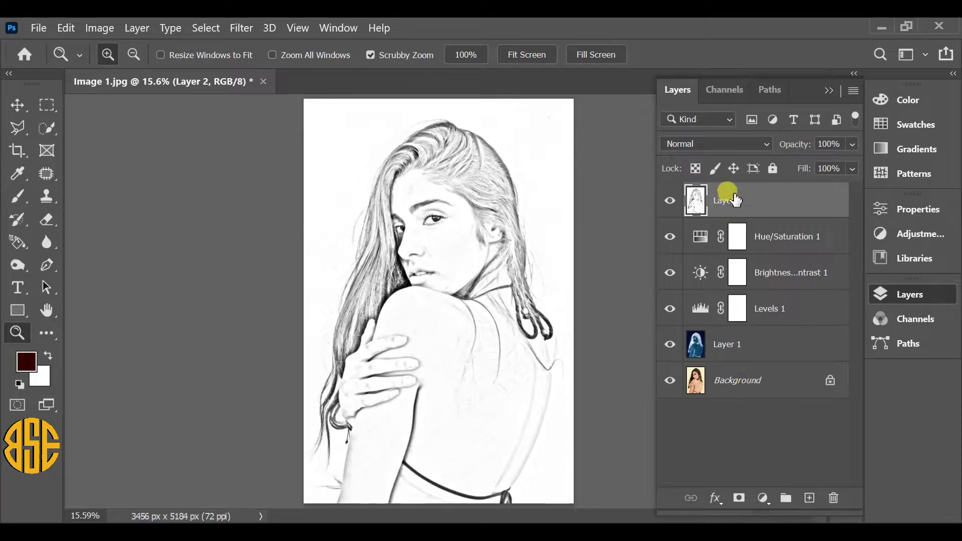
Convert Layer 2 to a smart object and apply Add Noise with an amount of 6% and Uniform distribution
{"action": "right_click", "coordinate": [775, 197]}
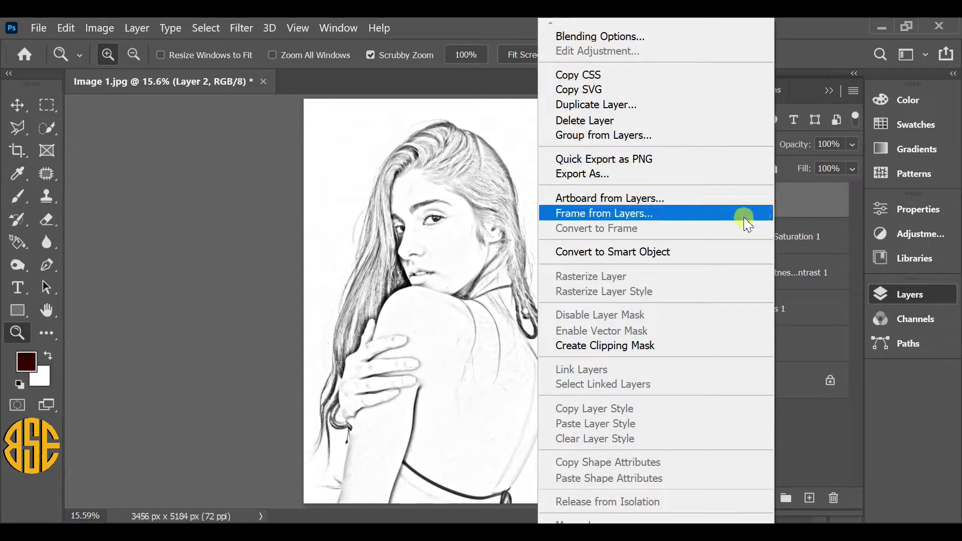
{"action": "left_click", "coordinate": [636, 252]}
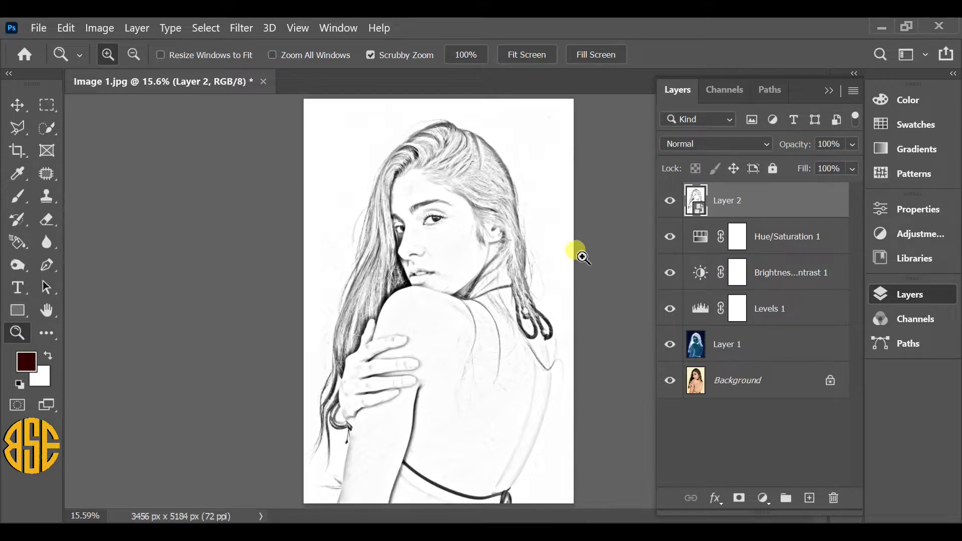
{"action": "left_click", "coordinate": [241, 29]}
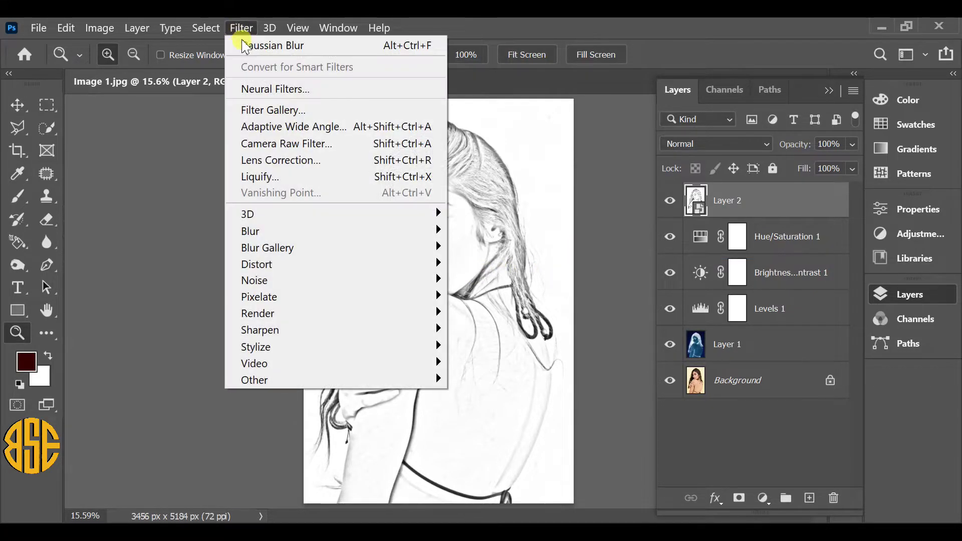
{"action": "mouse_move", "coordinate": [300, 282]}
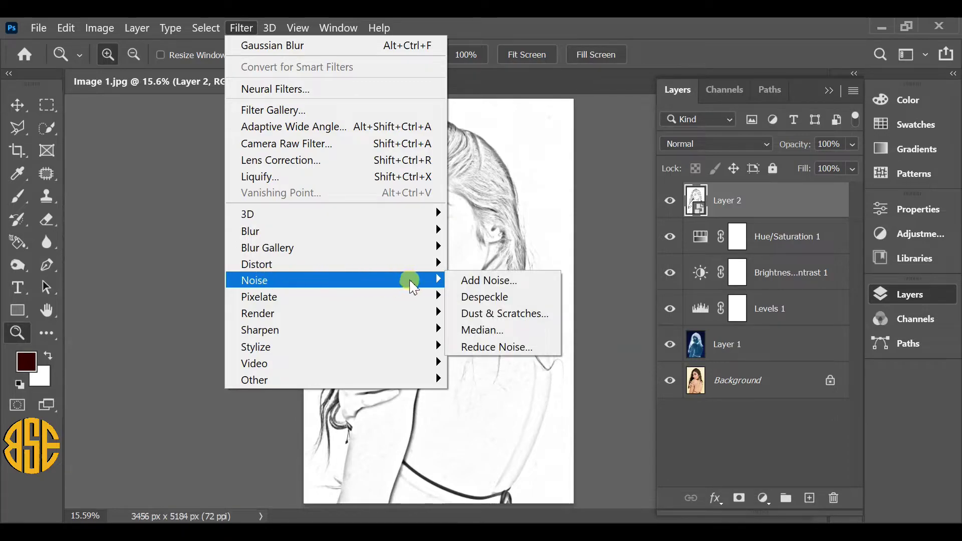
{"action": "left_click", "coordinate": [501, 283]}
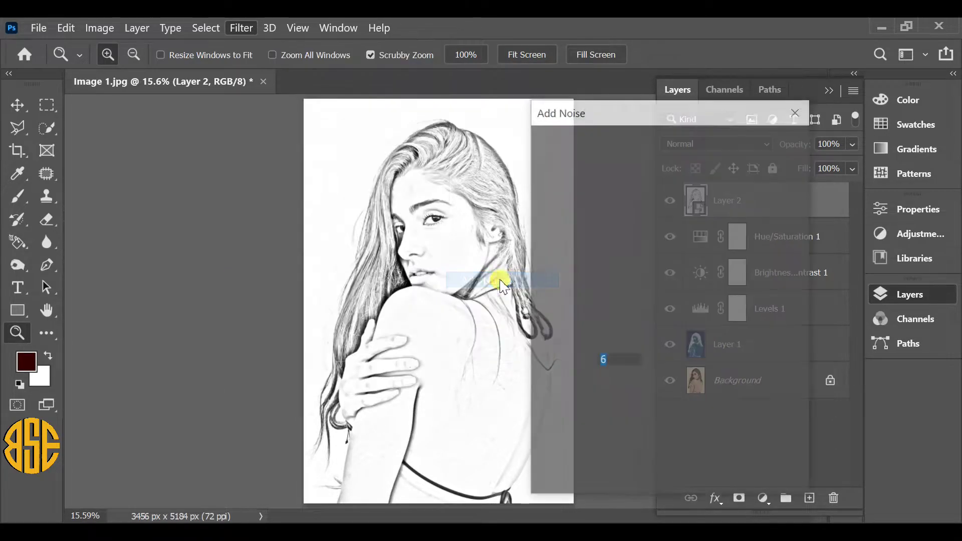
{"action": "left_click", "coordinate": [582, 327]}
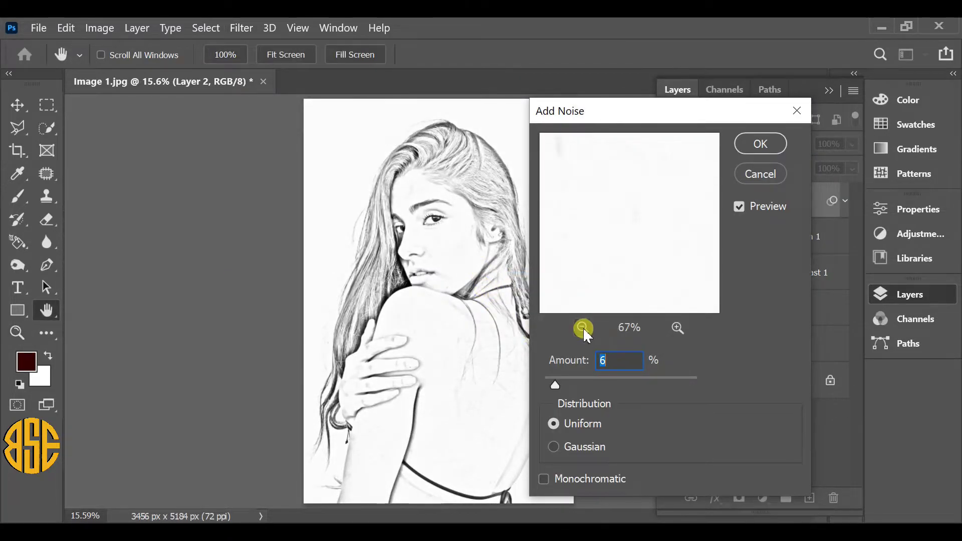
{"action": "left_click", "coordinate": [582, 327]}
{"action": "left_click", "coordinate": [582, 327]}
{"action": "left_click", "coordinate": [582, 327]}
{"action": "left_click", "coordinate": [582, 328]}
{"action": "left_click_drag", "start_coordinate": [567, 257], "coordinate": [629, 268]}
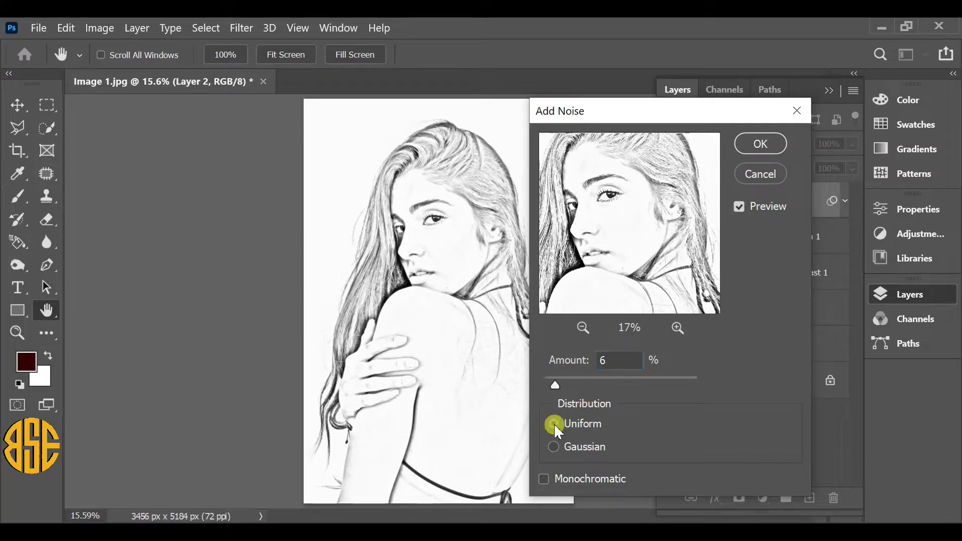
{"action": "left_click", "coordinate": [759, 150]}
{"action": "key", "text": "z"}
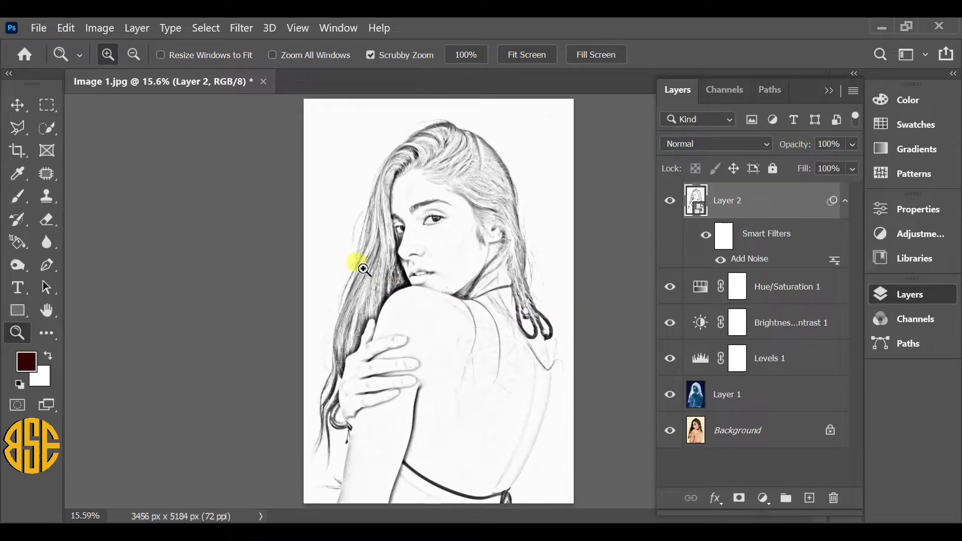
Apply Smart Sharpen to Layer 2 with amount 90%, radius 3.4 px, reduce noise 45% and Gaussian Blur removal
{"action": "left_click", "coordinate": [242, 28]}
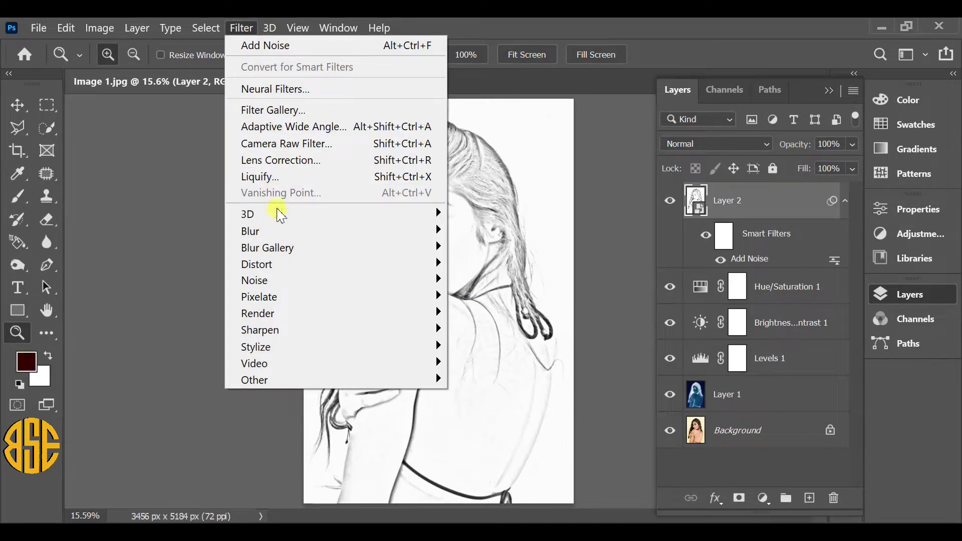
{"action": "mouse_move", "coordinate": [285, 329]}
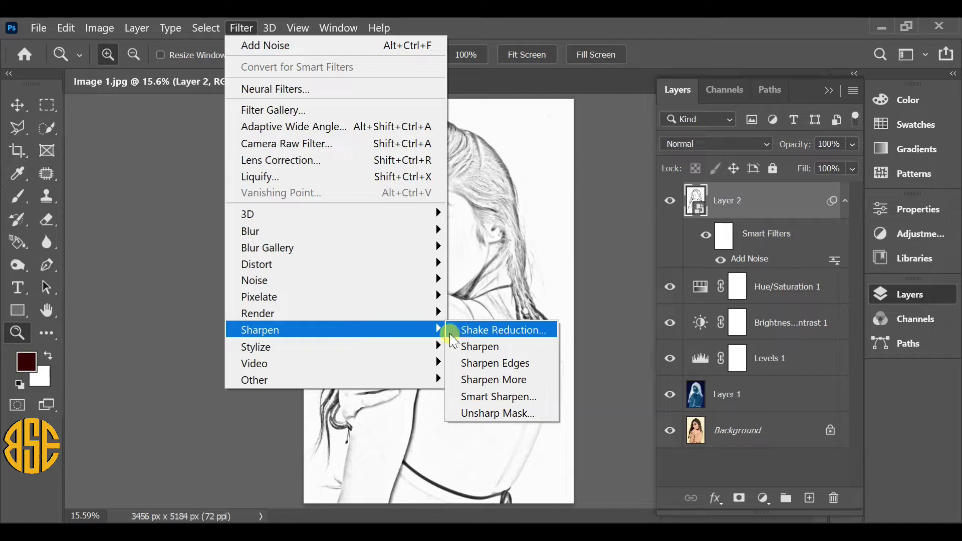
{"action": "left_click", "coordinate": [512, 399]}
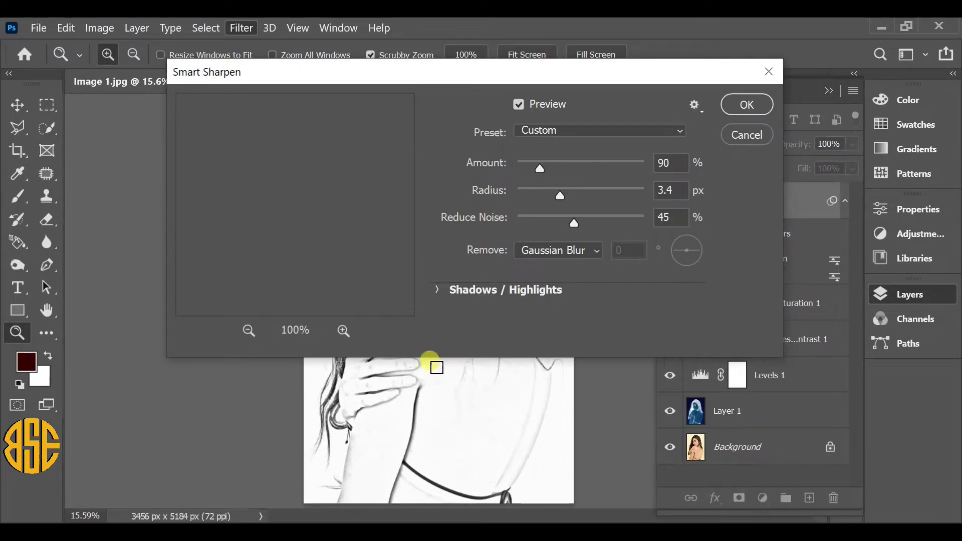
{"action": "left_click", "coordinate": [248, 329]}
{"action": "left_click", "coordinate": [248, 330]}
{"action": "left_click", "coordinate": [247, 330]}
{"action": "left_click", "coordinate": [247, 329]}
{"action": "left_click_drag", "start_coordinate": [278, 134], "coordinate": [308, 205]}
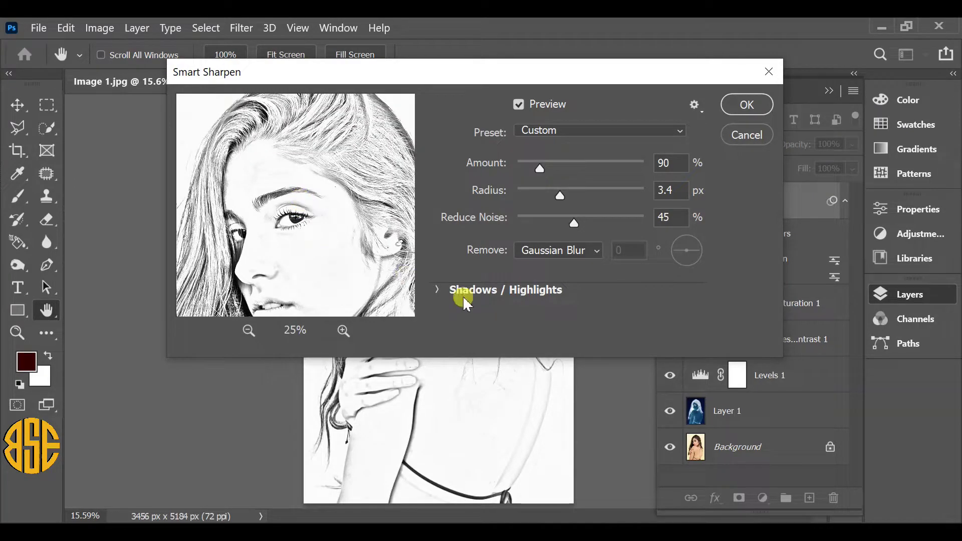
{"action": "left_click", "coordinate": [671, 164]}
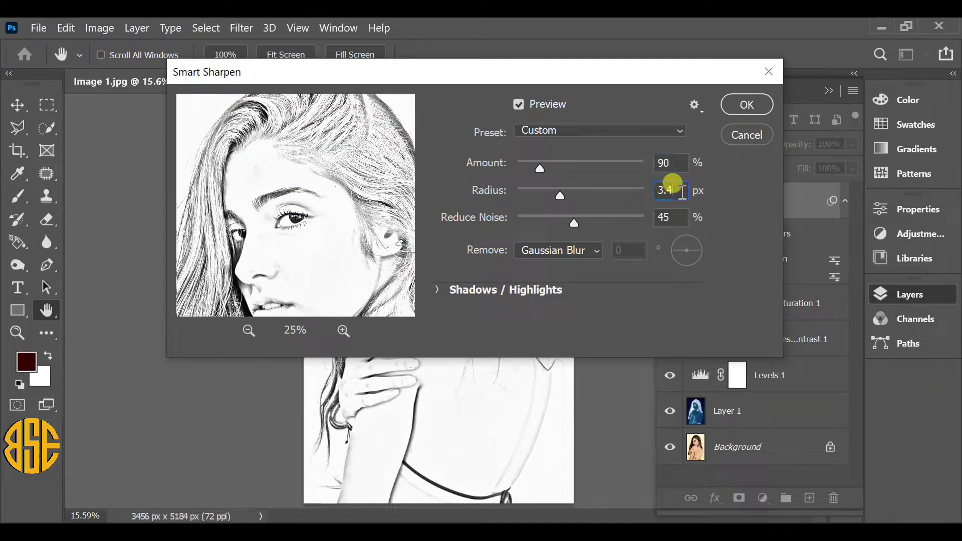
{"action": "left_click", "coordinate": [594, 251]}
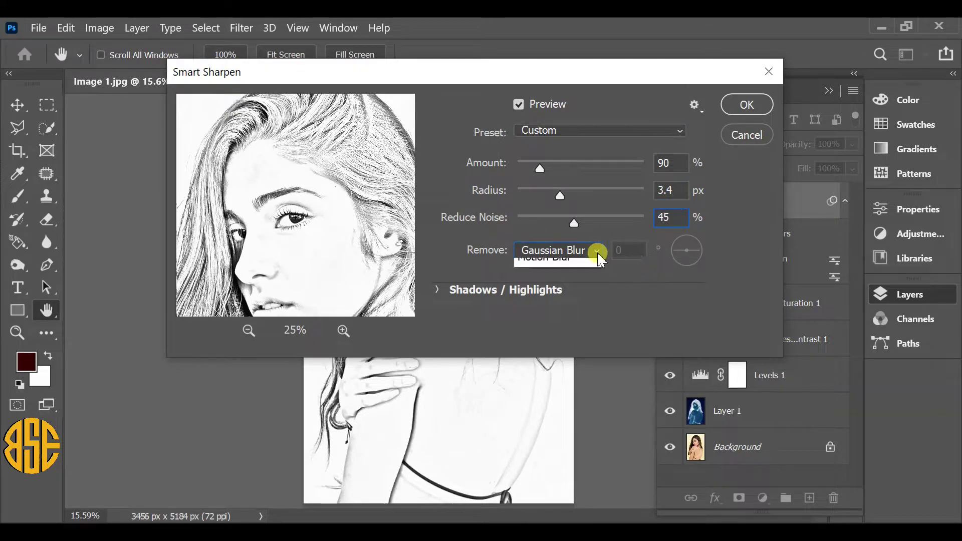
{"action": "left_click", "coordinate": [574, 266]}
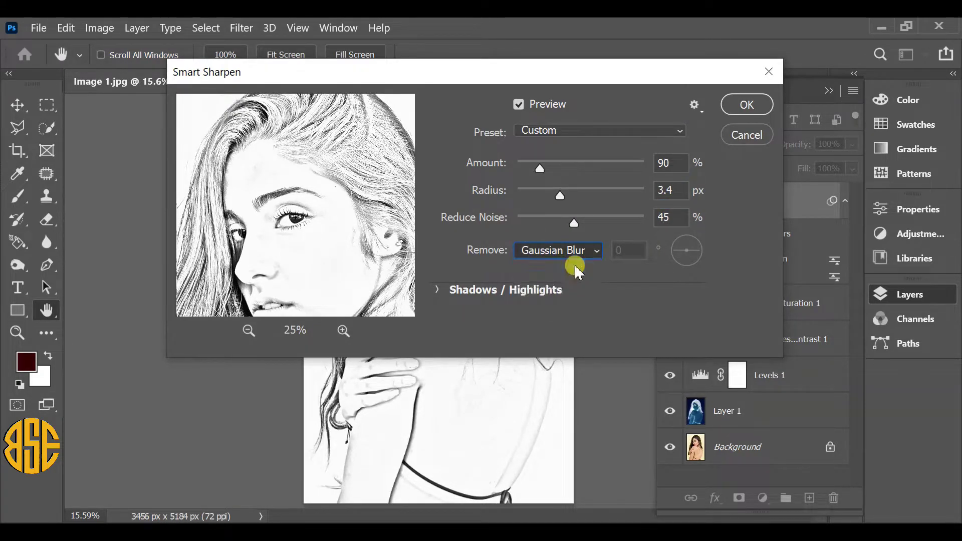
{"action": "left_click", "coordinate": [747, 105]}
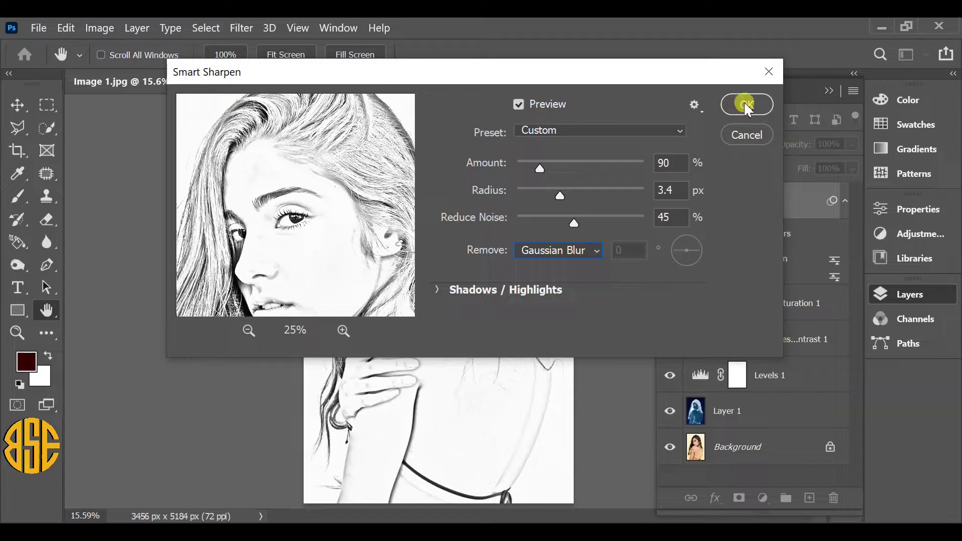
{"action": "key", "text": "z"}
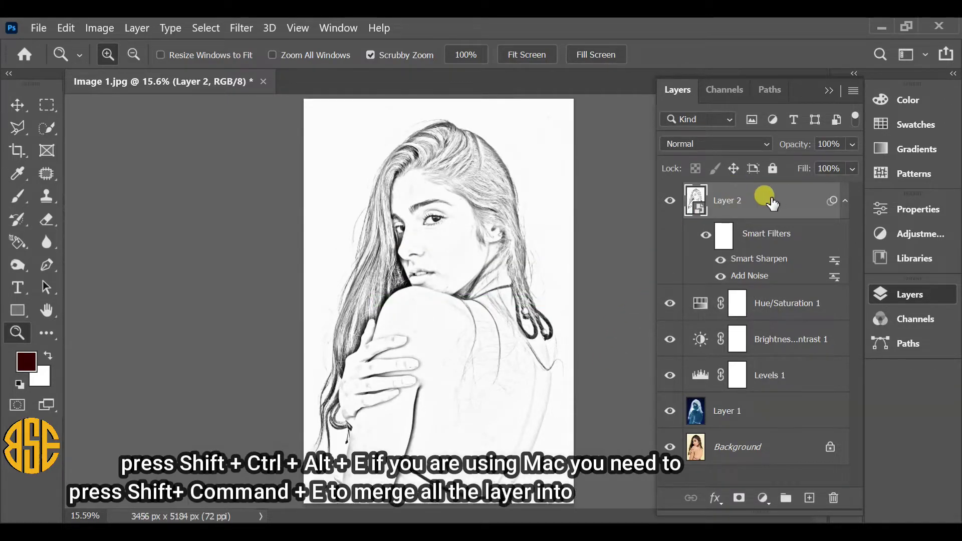
Stamp all visible layers into a new top layer and apply Poster Edges with edge thickness 0, edge intensity 8 and posterization 0
{"action": "key", "text": "shift+ctrl+alt+e"}
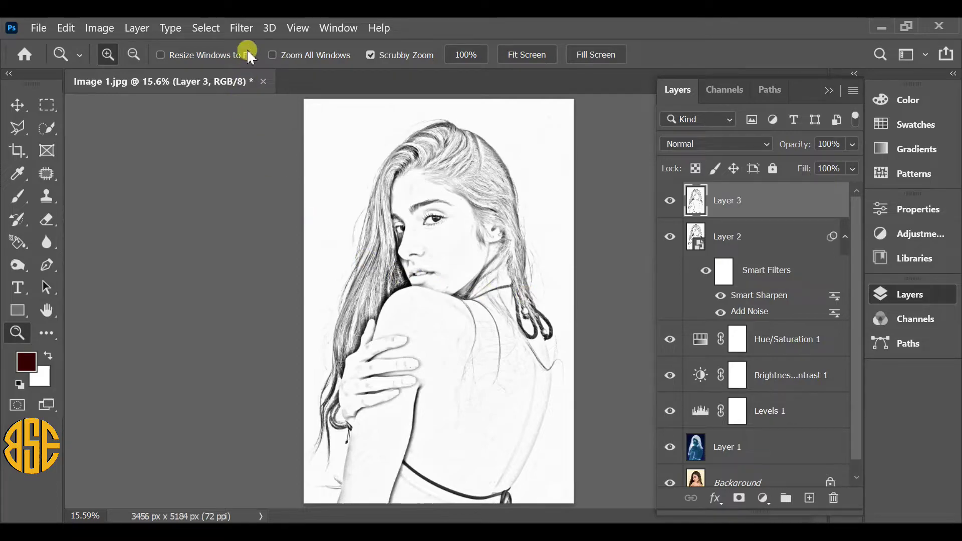
{"action": "left_click", "coordinate": [242, 29]}
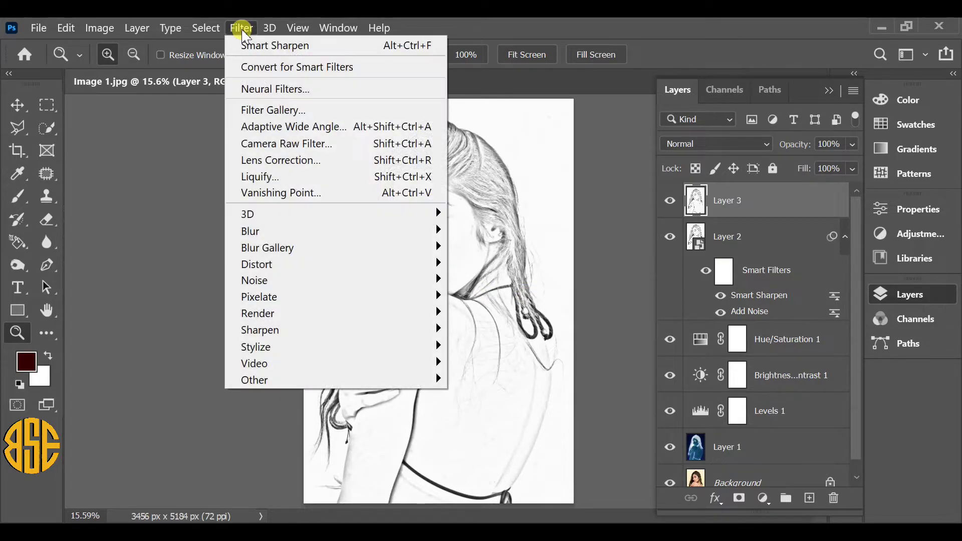
{"action": "left_click", "coordinate": [269, 110]}
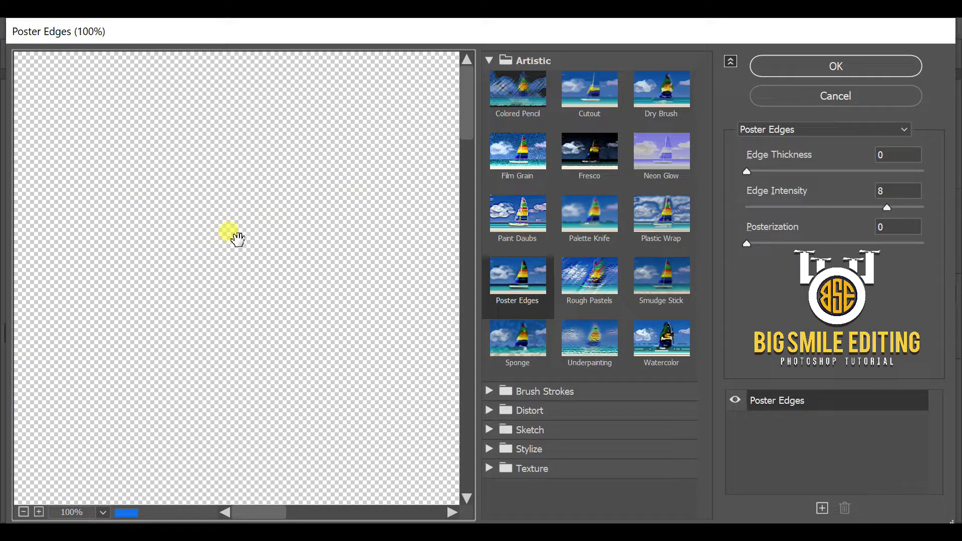
{"action": "left_click", "coordinate": [23, 512]}
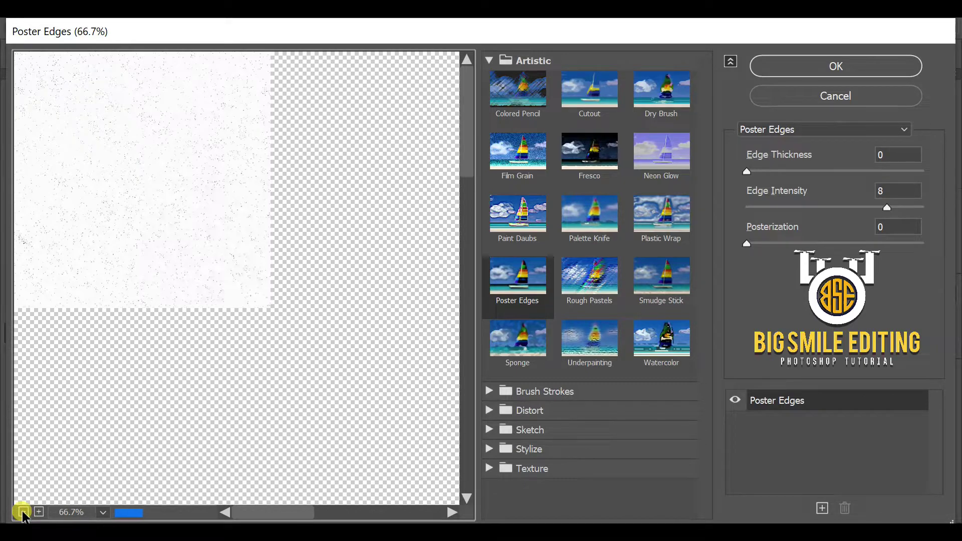
{"action": "left_click", "coordinate": [23, 512]}
{"action": "left_click_drag", "start_coordinate": [339, 378], "coordinate": [271, 198]}
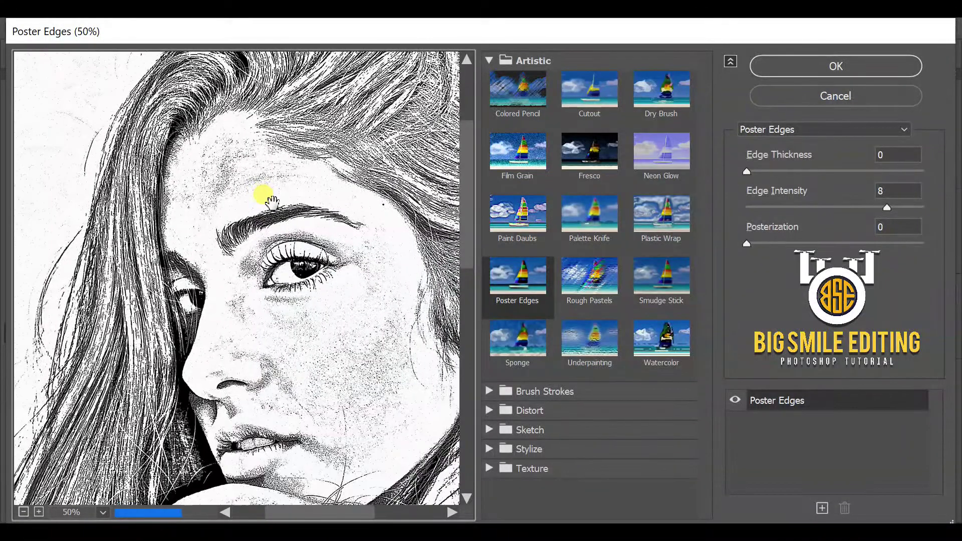
{"action": "left_click_drag", "start_coordinate": [322, 276], "coordinate": [311, 269]}
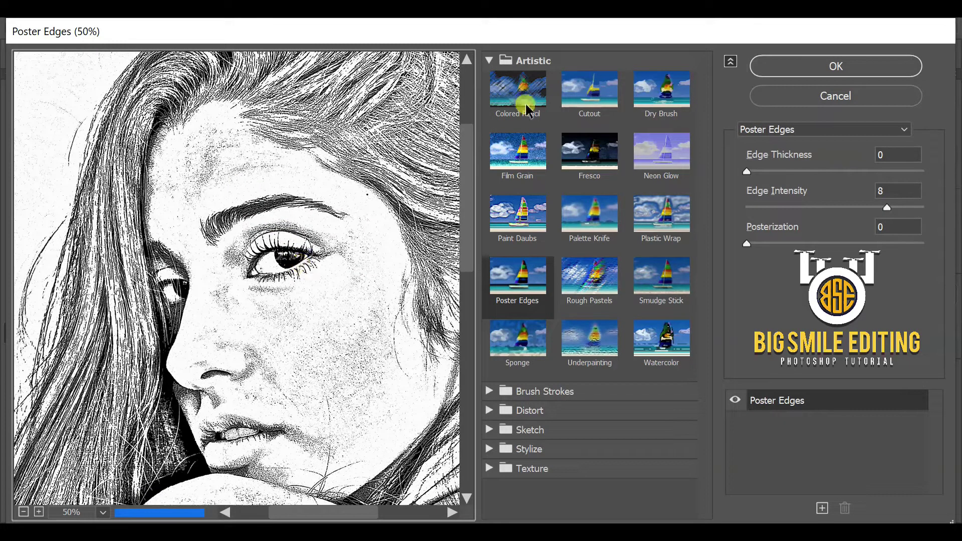
{"action": "left_click", "coordinate": [529, 60]}
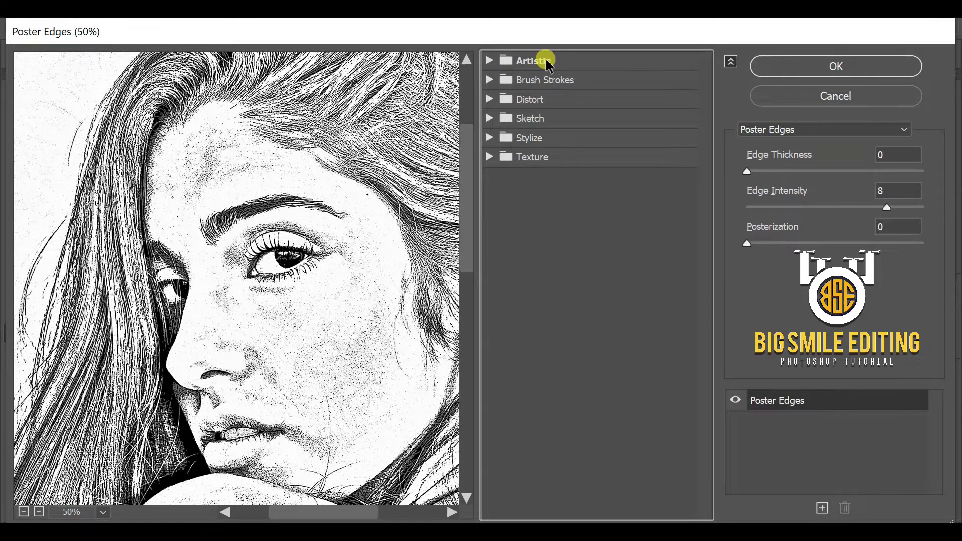
{"action": "left_click", "coordinate": [546, 61]}
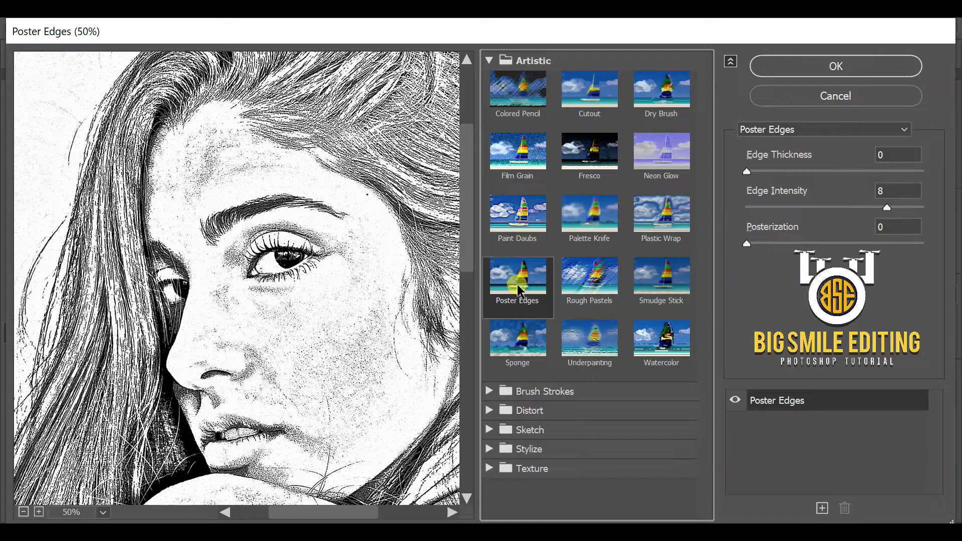
{"action": "left_click", "coordinate": [891, 147]}
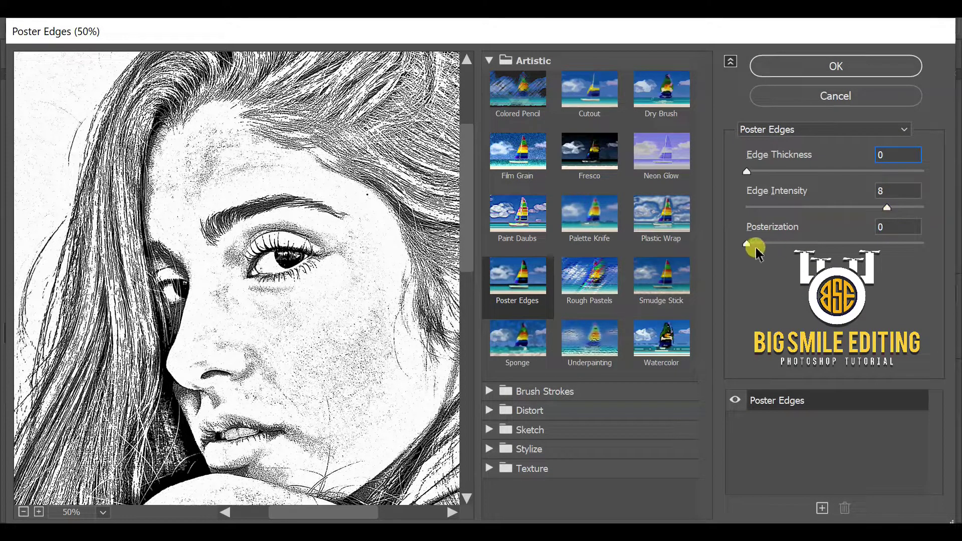
{"action": "left_click_drag", "start_coordinate": [754, 248], "coordinate": [728, 249]}
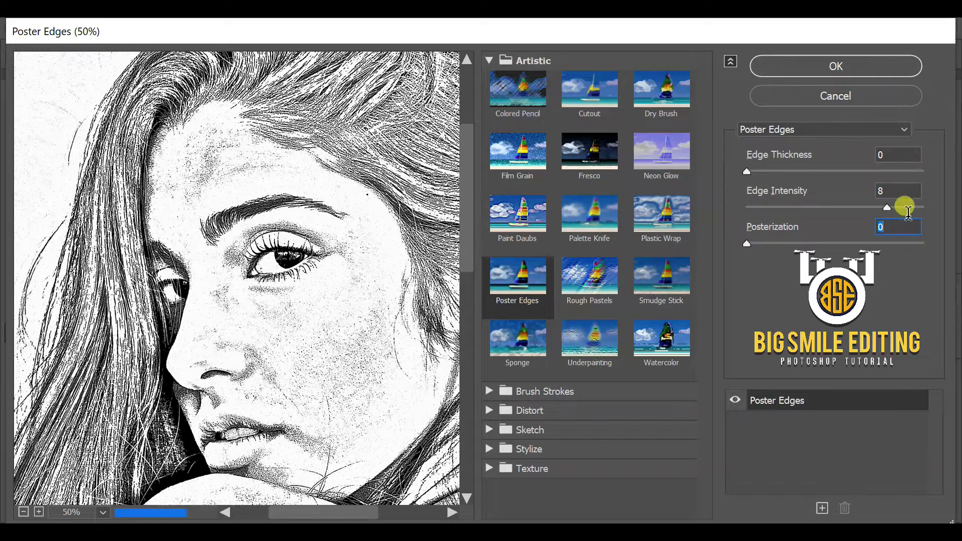
{"action": "left_click", "coordinate": [902, 193]}
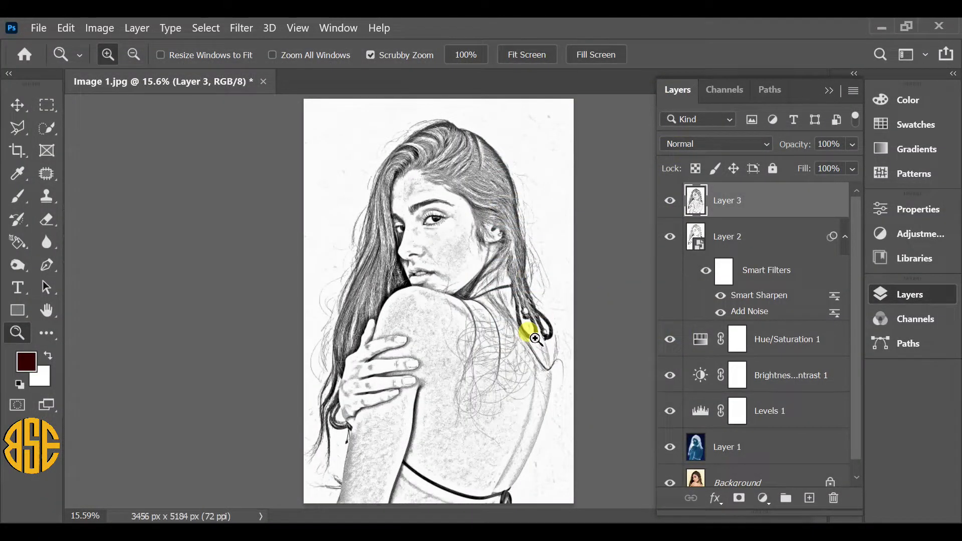
Add a white layer mask to Layer 3 and ready the Brush tool with black (000000) as the foreground color
{"action": "left_click", "coordinate": [738, 498]}
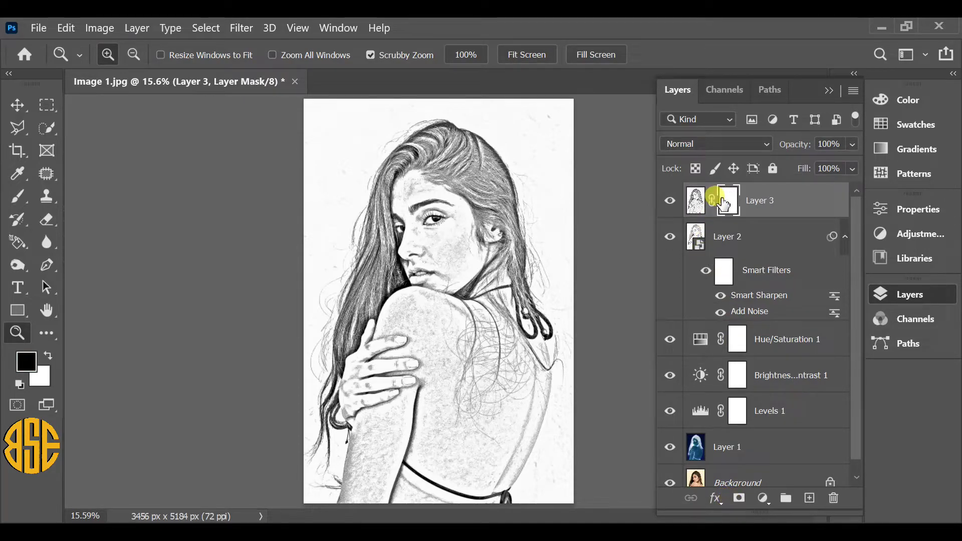
{"action": "left_click", "coordinate": [48, 356]}
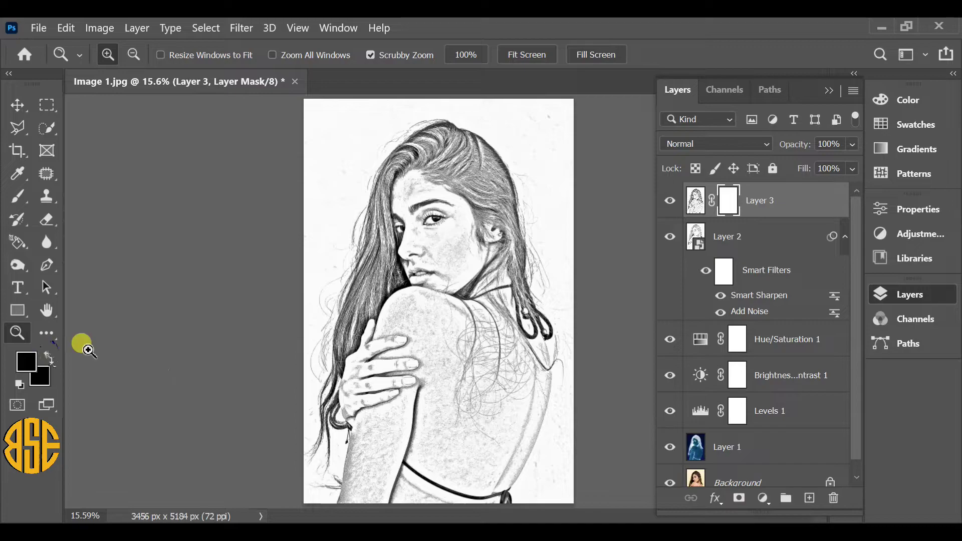
{"action": "left_click", "coordinate": [29, 361]}
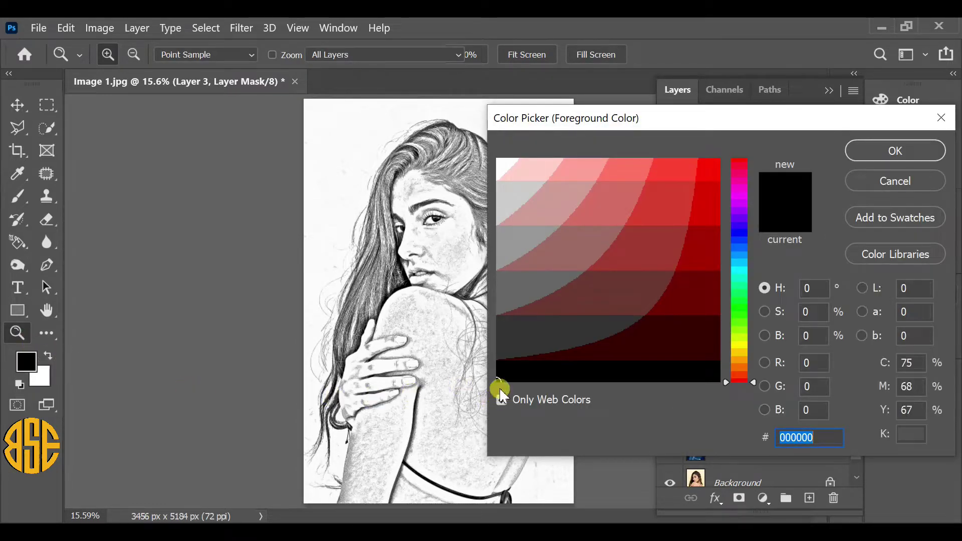
{"action": "left_click", "coordinate": [495, 370]}
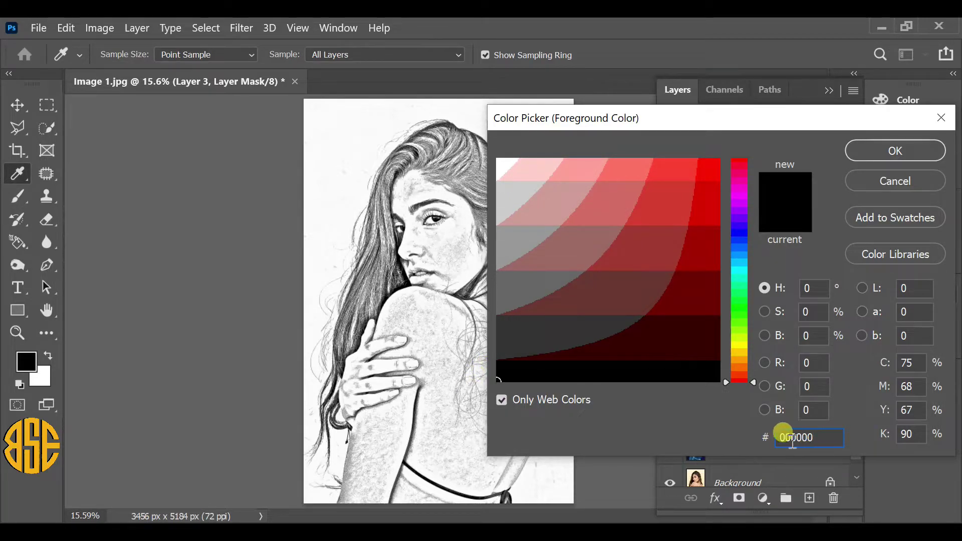
{"action": "left_click", "coordinate": [895, 150]}
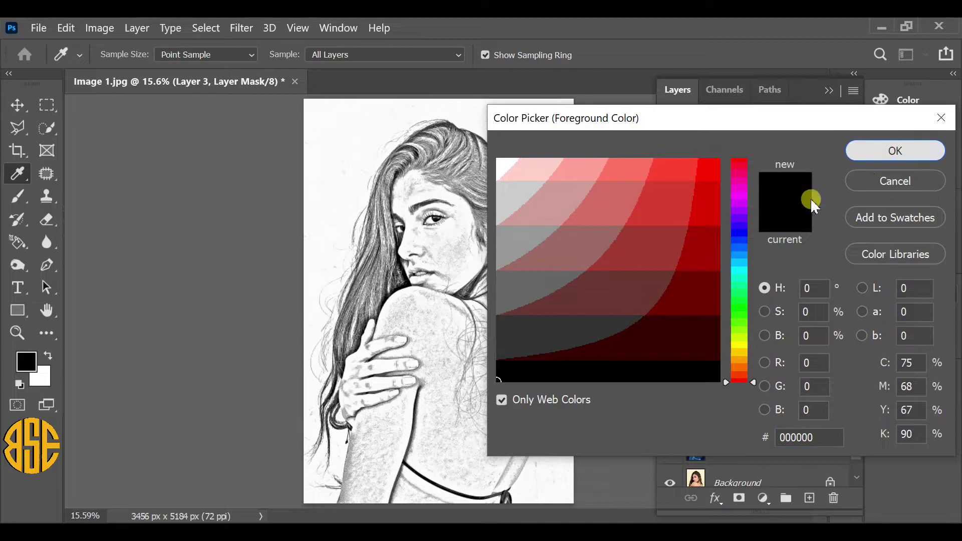
{"action": "key", "text": "z"}
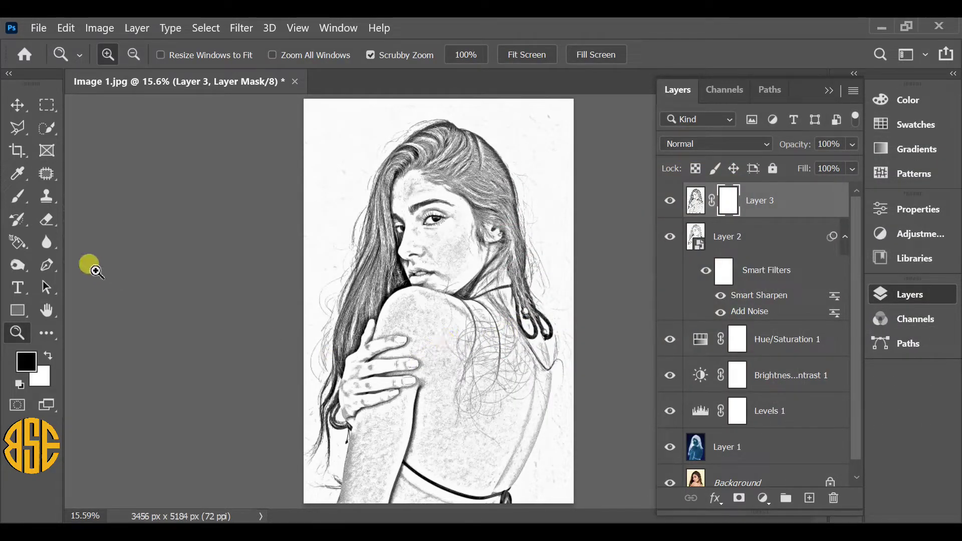
{"action": "left_click", "coordinate": [18, 196]}
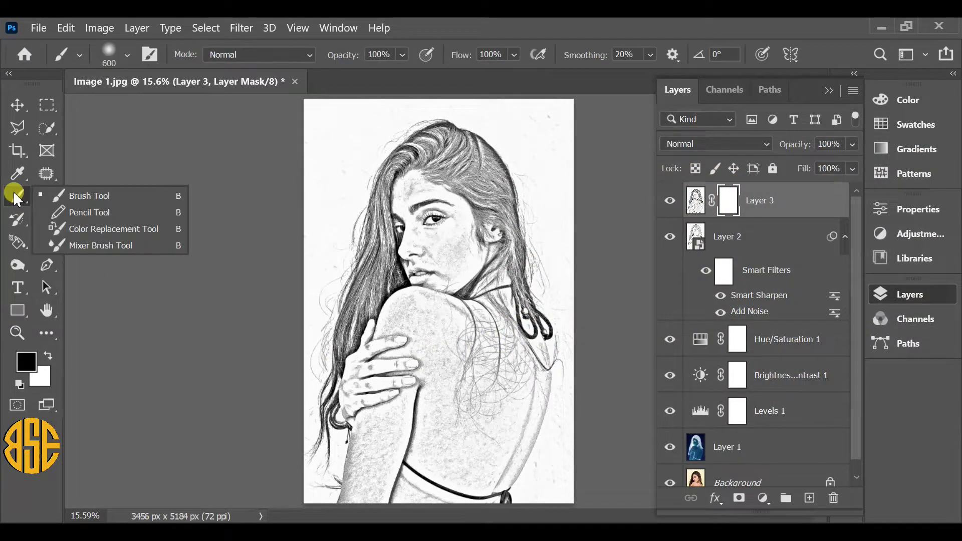
Set up a Soft Round brush at 600 px with 0% hardness, 100% flow and 100% opacity
{"action": "left_click", "coordinate": [114, 201]}
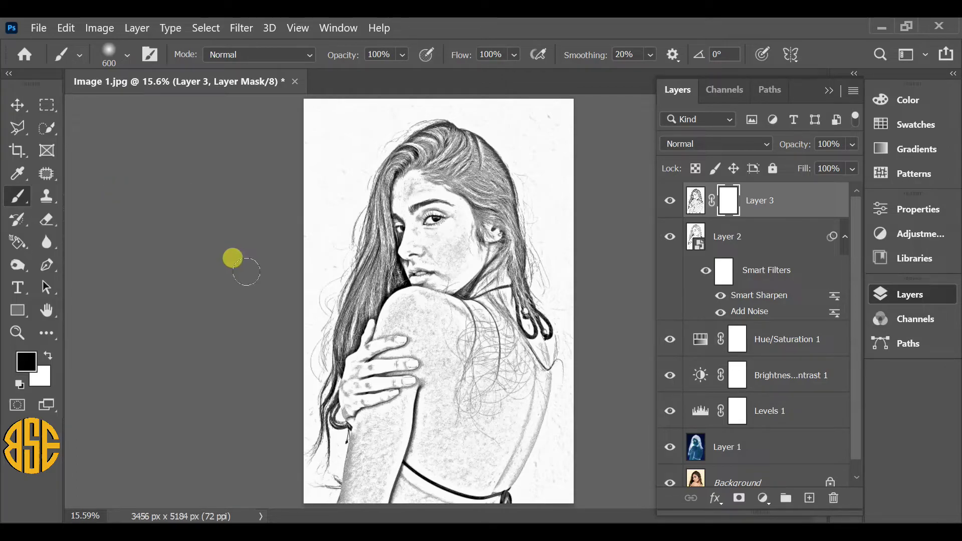
{"action": "right_click", "coordinate": [395, 289]}
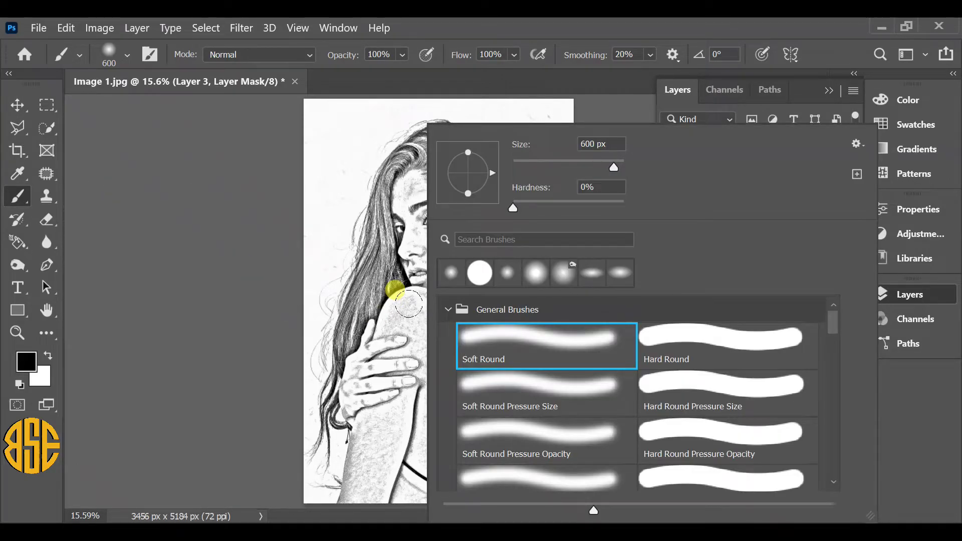
{"action": "left_click", "coordinate": [538, 336]}
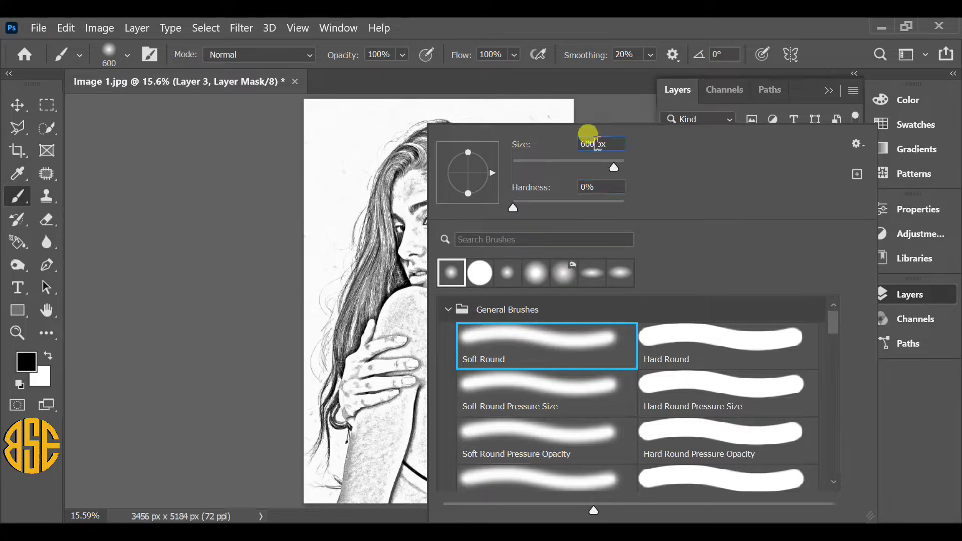
{"action": "left_click", "coordinate": [513, 53]}
{"action": "left_click", "coordinate": [513, 52]}
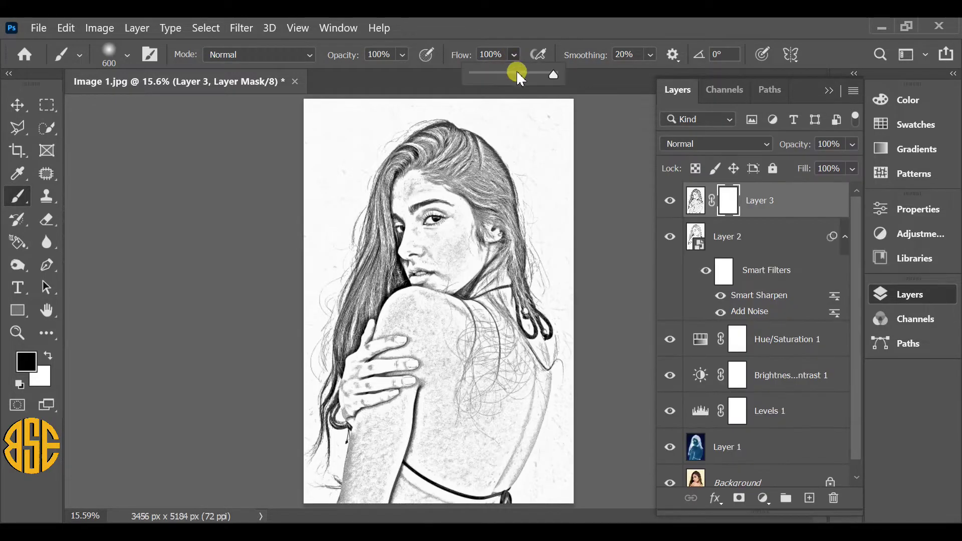
{"action": "left_click_drag", "start_coordinate": [551, 80], "coordinate": [555, 84]}
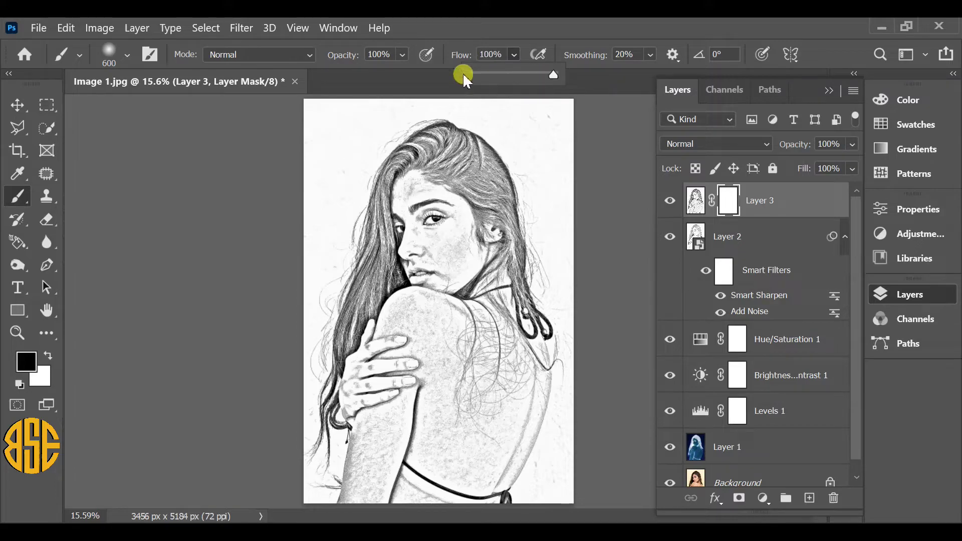
{"action": "left_click", "coordinate": [403, 55]}
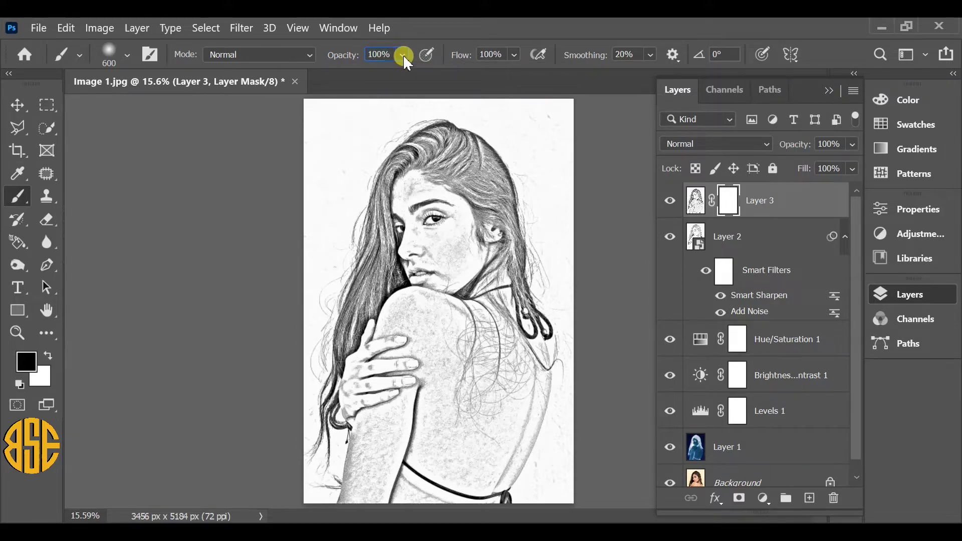
{"action": "mouse_move", "coordinate": [442, 75]}
{"action": "left_mouse_down"}
{"action": "mouse_move", "coordinate": [400, 75]}
{"action": "mouse_move", "coordinate": [456, 83]}
{"action": "left_mouse_up"}
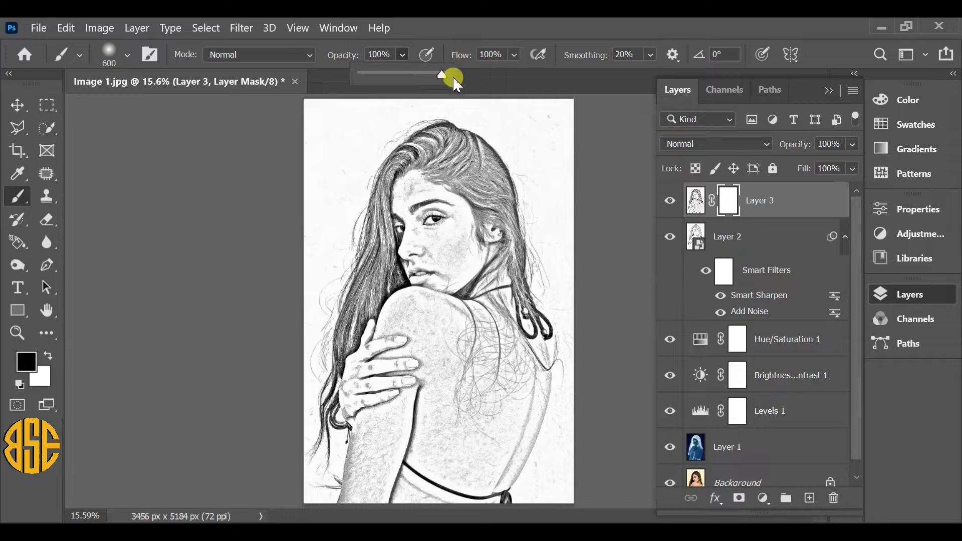
Paint black on Layer 3's mask over the face, skin and background, leaving the hair white and adjusting the brush size as needed
{"action": "left_click", "coordinate": [722, 202]}
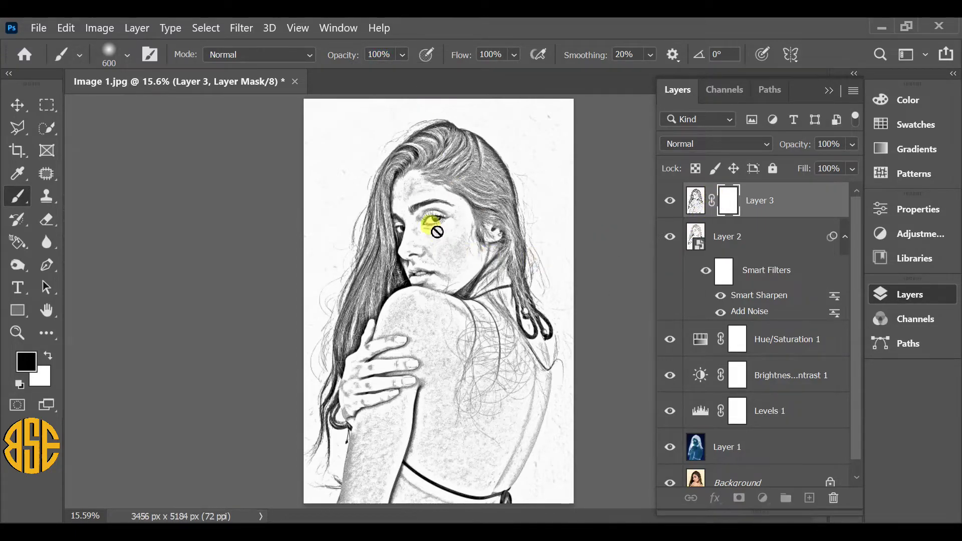
{"action": "key", "text": "bracketleft"}
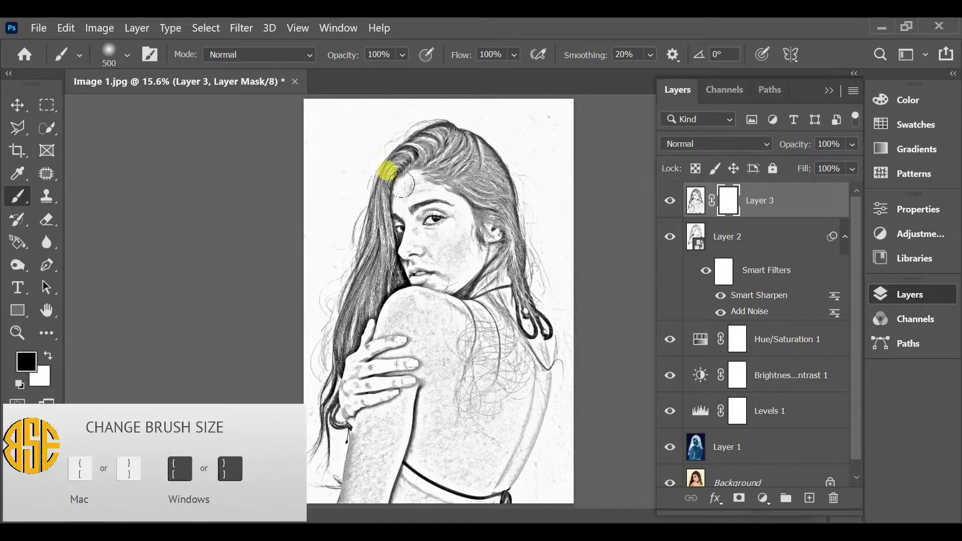
{"action": "key", "text": "bracketleft"}
{"action": "mouse_move", "coordinate": [408, 186]}
{"action": "left_mouse_down"}
{"action": "mouse_move", "coordinate": [444, 194]}
{"action": "mouse_move", "coordinate": [404, 205]}
{"action": "mouse_move", "coordinate": [465, 235]}
{"action": "mouse_move", "coordinate": [434, 221]}
{"action": "mouse_move", "coordinate": [438, 267]}
{"action": "mouse_move", "coordinate": [475, 260]}
{"action": "mouse_move", "coordinate": [411, 274]}
{"action": "mouse_move", "coordinate": [446, 317]}
{"action": "mouse_move", "coordinate": [442, 247]}
{"action": "mouse_move", "coordinate": [371, 367]}
{"action": "mouse_move", "coordinate": [383, 326]}
{"action": "mouse_move", "coordinate": [398, 396]}
{"action": "mouse_move", "coordinate": [326, 522]}
{"action": "mouse_move", "coordinate": [357, 441]}
{"action": "mouse_move", "coordinate": [343, 484]}
{"action": "mouse_move", "coordinate": [367, 376]}
{"action": "mouse_move", "coordinate": [345, 383]}
{"action": "mouse_move", "coordinate": [436, 316]}
{"action": "mouse_move", "coordinate": [423, 425]}
{"action": "mouse_move", "coordinate": [379, 497]}
{"action": "mouse_move", "coordinate": [430, 495]}
{"action": "mouse_move", "coordinate": [512, 406]}
{"action": "mouse_move", "coordinate": [449, 359]}
{"action": "mouse_move", "coordinate": [430, 381]}
{"action": "mouse_move", "coordinate": [489, 349]}
{"action": "mouse_move", "coordinate": [472, 377]}
{"action": "mouse_move", "coordinate": [484, 418]}
{"action": "mouse_move", "coordinate": [553, 396]}
{"action": "mouse_move", "coordinate": [560, 357]}
{"action": "mouse_move", "coordinate": [537, 188]}
{"action": "mouse_move", "coordinate": [565, 169]}
{"action": "mouse_move", "coordinate": [555, 122]}
{"action": "mouse_move", "coordinate": [547, 170]}
{"action": "mouse_move", "coordinate": [486, 98]}
{"action": "mouse_move", "coordinate": [405, 94]}
{"action": "mouse_move", "coordinate": [574, 139]}
{"action": "mouse_move", "coordinate": [547, 174]}
{"action": "mouse_move", "coordinate": [404, 95]}
{"action": "mouse_move", "coordinate": [324, 171]}
{"action": "mouse_move", "coordinate": [298, 249]}
{"action": "mouse_move", "coordinate": [304, 94]}
{"action": "mouse_move", "coordinate": [309, 175]}
{"action": "mouse_move", "coordinate": [339, 112]}
{"action": "mouse_move", "coordinate": [292, 105]}
{"action": "mouse_move", "coordinate": [299, 174]}
{"action": "mouse_move", "coordinate": [281, 385]}
{"action": "mouse_move", "coordinate": [321, 488]}
{"action": "mouse_move", "coordinate": [411, 453]}
{"action": "mouse_move", "coordinate": [461, 382]}
{"action": "mouse_move", "coordinate": [402, 432]}
{"action": "mouse_move", "coordinate": [428, 291]}
{"action": "mouse_move", "coordinate": [438, 287]}
{"action": "mouse_move", "coordinate": [410, 293]}
{"action": "mouse_move", "coordinate": [422, 300]}
{"action": "mouse_move", "coordinate": [327, 105]}
{"action": "mouse_move", "coordinate": [392, 106]}
{"action": "mouse_move", "coordinate": [297, 133]}
{"action": "mouse_move", "coordinate": [384, 104]}
{"action": "mouse_move", "coordinate": [311, 198]}
{"action": "mouse_move", "coordinate": [406, 94]}
{"action": "mouse_move", "coordinate": [544, 101]}
{"action": "mouse_move", "coordinate": [551, 467]}
{"action": "mouse_move", "coordinate": [515, 464]}
{"action": "mouse_move", "coordinate": [552, 477]}
{"action": "mouse_move", "coordinate": [356, 485]}
{"action": "mouse_move", "coordinate": [471, 486]}
{"action": "mouse_move", "coordinate": [418, 472]}
{"action": "mouse_move", "coordinate": [494, 464]}
{"action": "mouse_move", "coordinate": [554, 369]}
{"action": "left_mouse_up"}
{"action": "key", "text": "bracketright"}
{"action": "key", "text": "bracketright"}
{"action": "key", "text": "bracketright"}
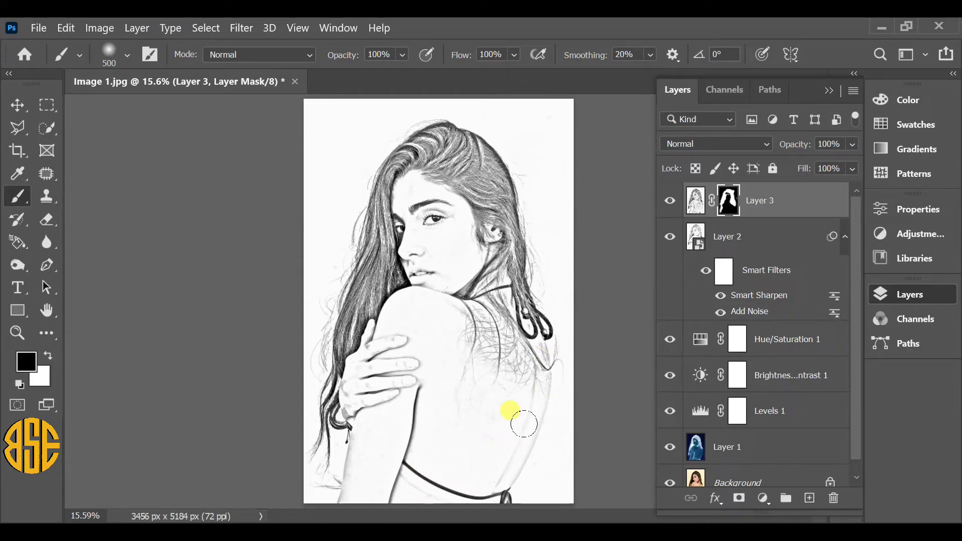
{"action": "left_click_drag", "start_coordinate": [526, 423], "coordinate": [601, 272]}
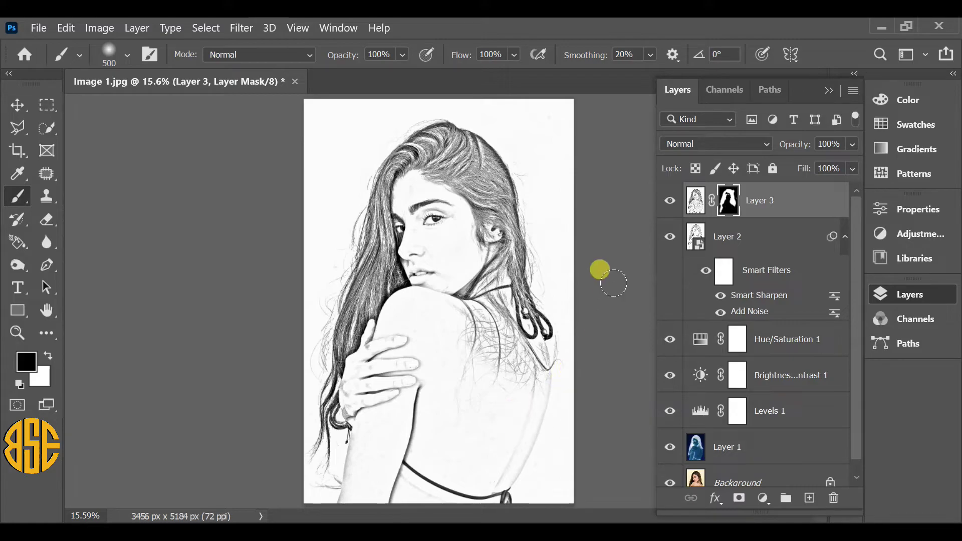
Set Layer 3's blend mode to Color Burn and its opacity to 60%
{"action": "left_click", "coordinate": [695, 145]}
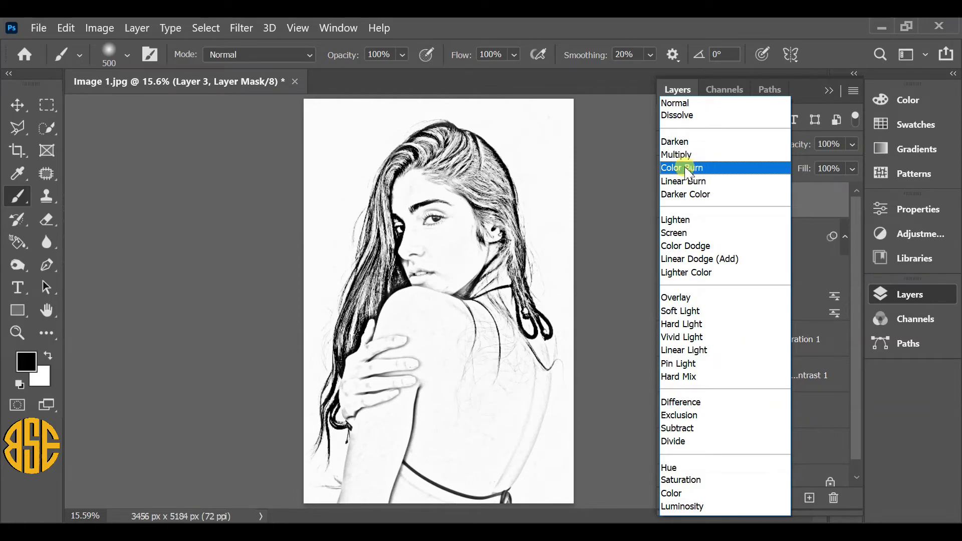
{"action": "left_click", "coordinate": [691, 168]}
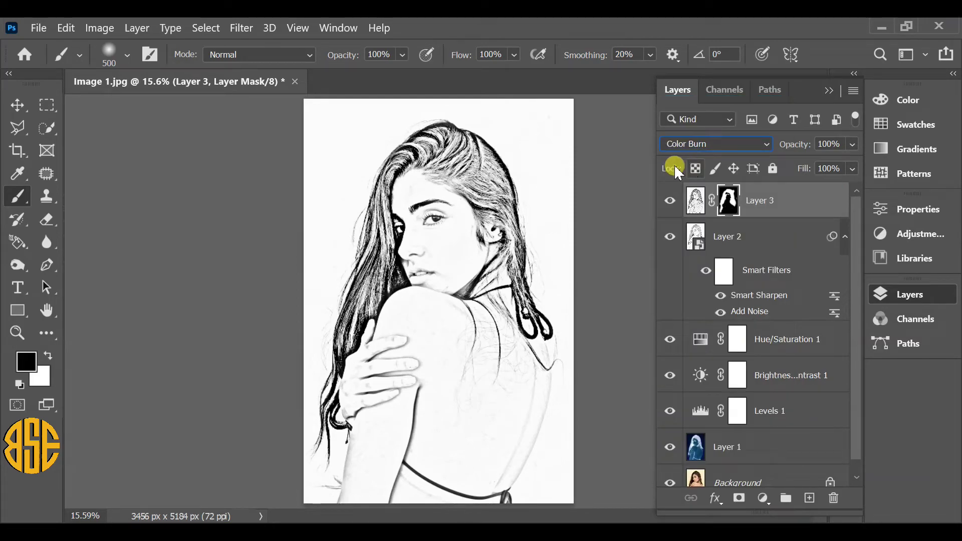
{"action": "left_click", "coordinate": [854, 145]}
{"action": "left_click_drag", "start_coordinate": [846, 165], "coordinate": [818, 164]}
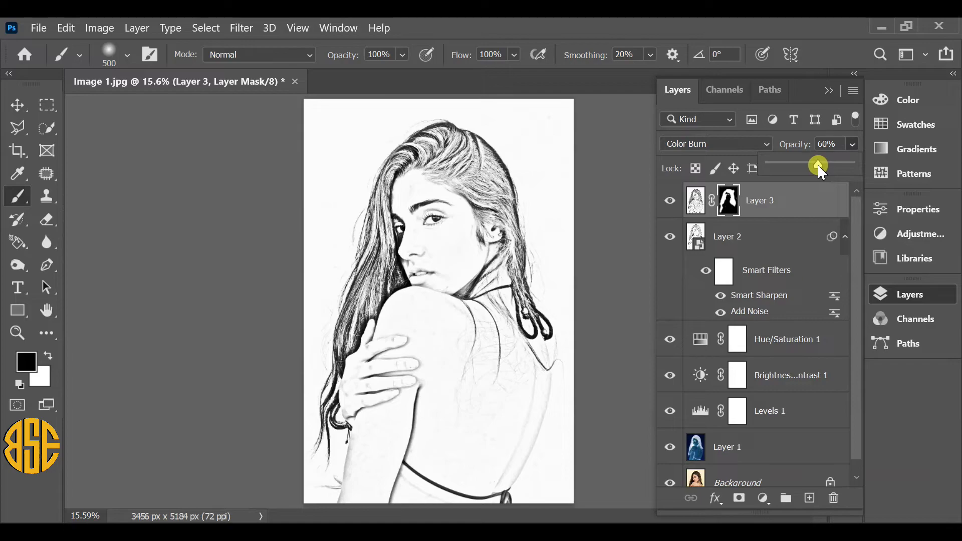
Change Layer 3's blend mode to Multiply
{"action": "left_click", "coordinate": [803, 201]}
{"action": "left_click", "coordinate": [804, 202]}
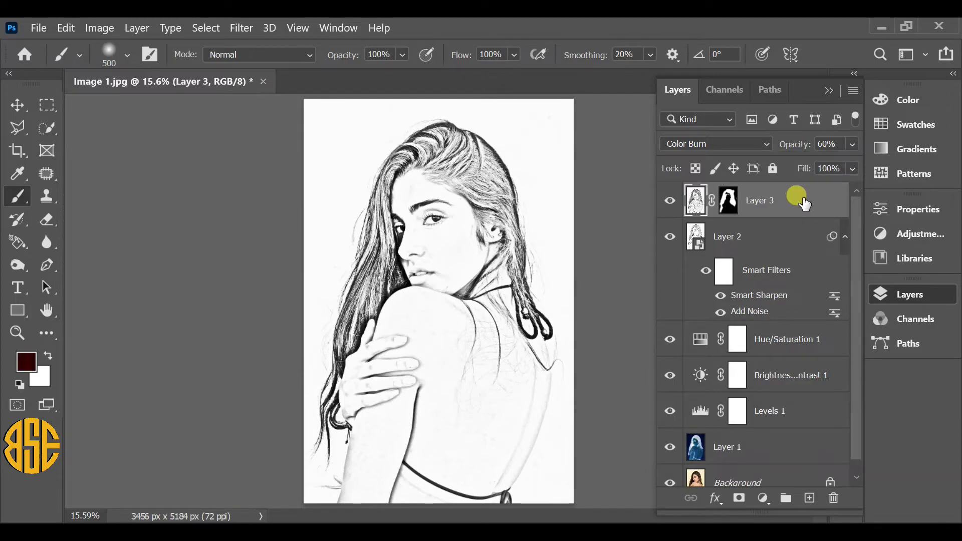
{"action": "left_click", "coordinate": [765, 143]}
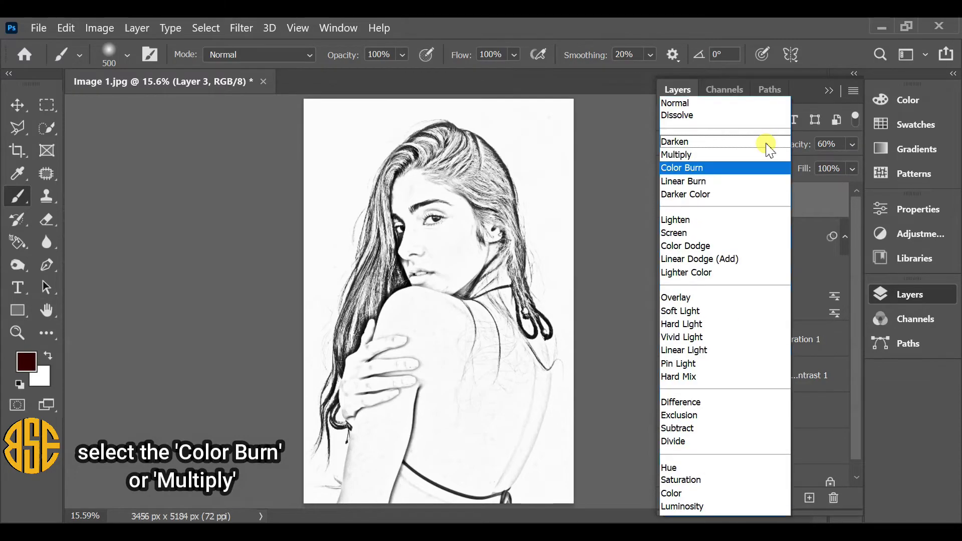
{"action": "left_click", "coordinate": [698, 156]}
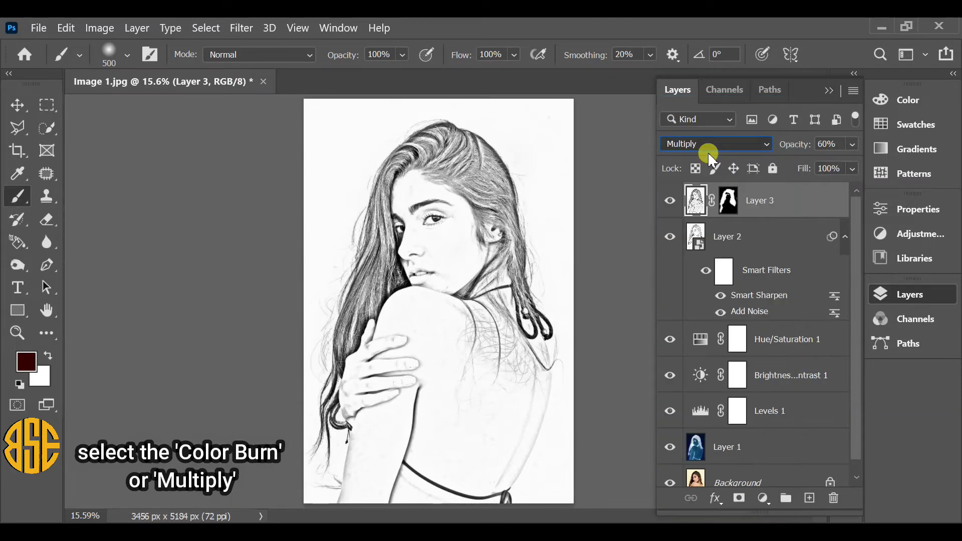
Group all layers from Layer 3 down to Layer 1 into a group named Pencil Sketch
{"action": "left_click", "coordinate": [770, 197]}
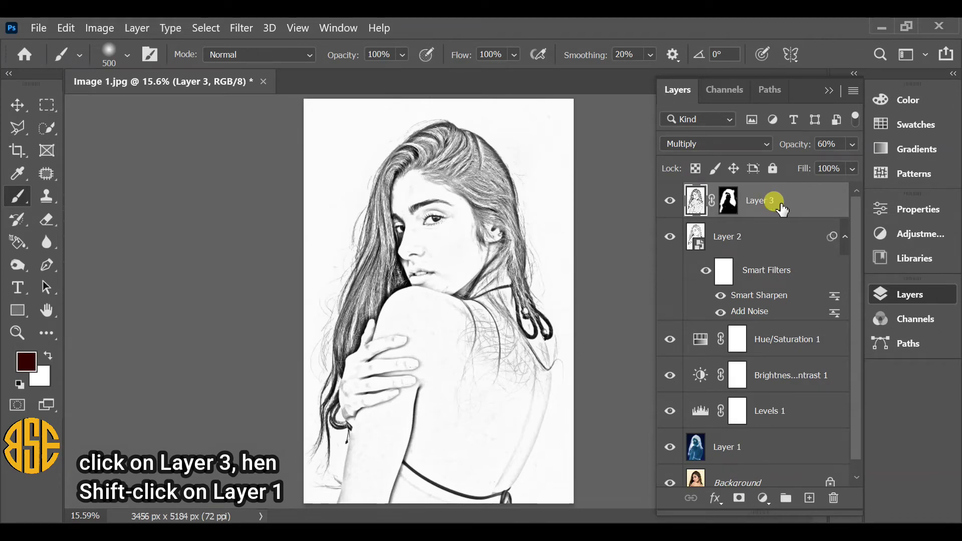
{"action": "left_click", "coordinate": [762, 447], "text": "shift"}
{"action": "right_click", "coordinate": [756, 446]}
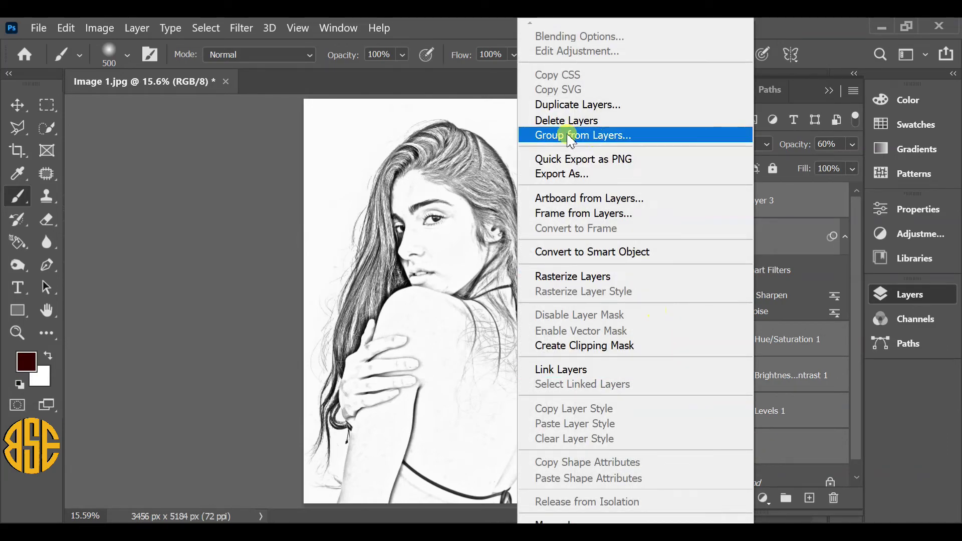
{"action": "left_click", "coordinate": [580, 136]}
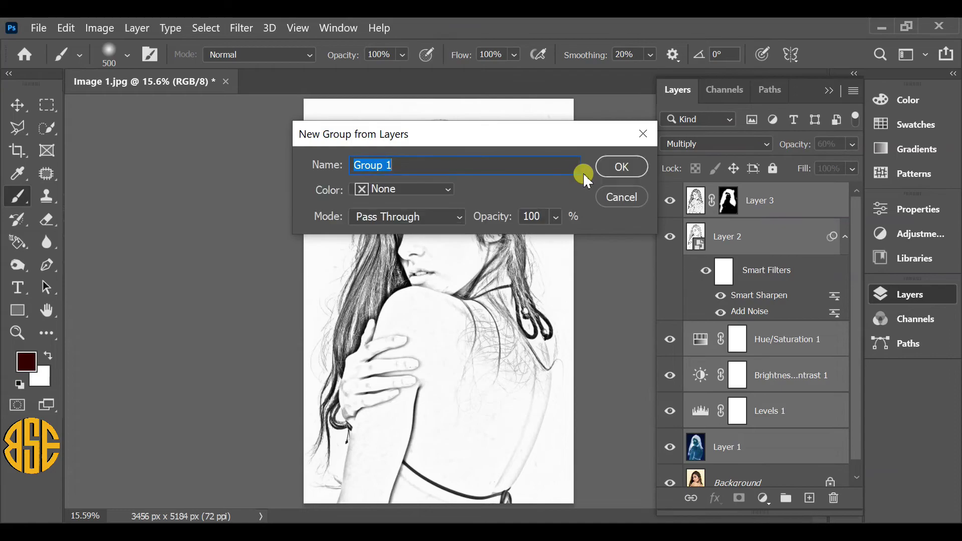
{"action": "type", "text": "Pencil Sketch"}
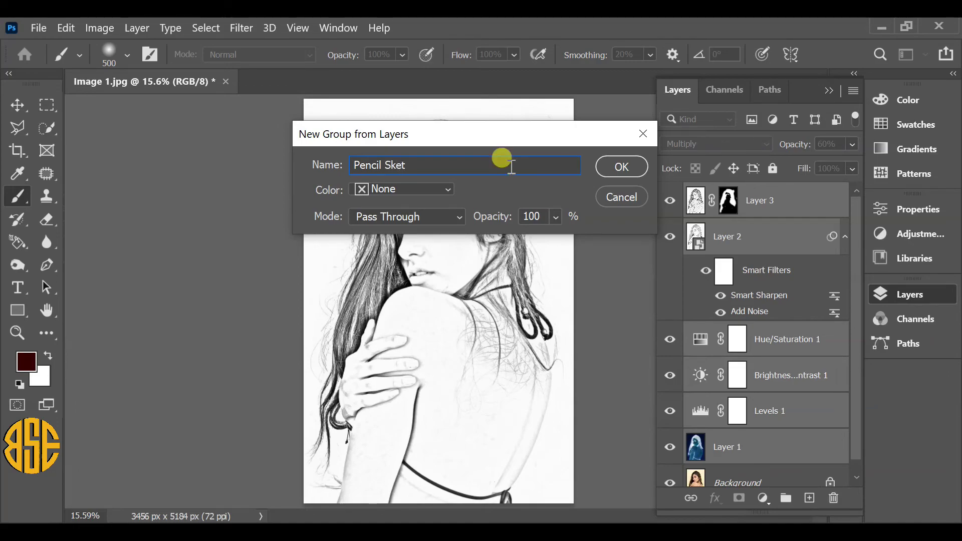
{"action": "left_click", "coordinate": [617, 167]}
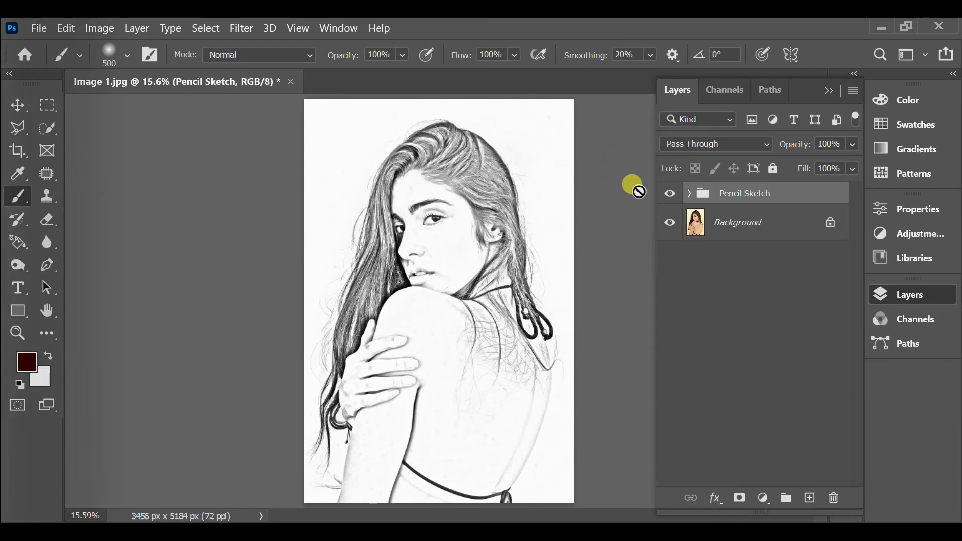